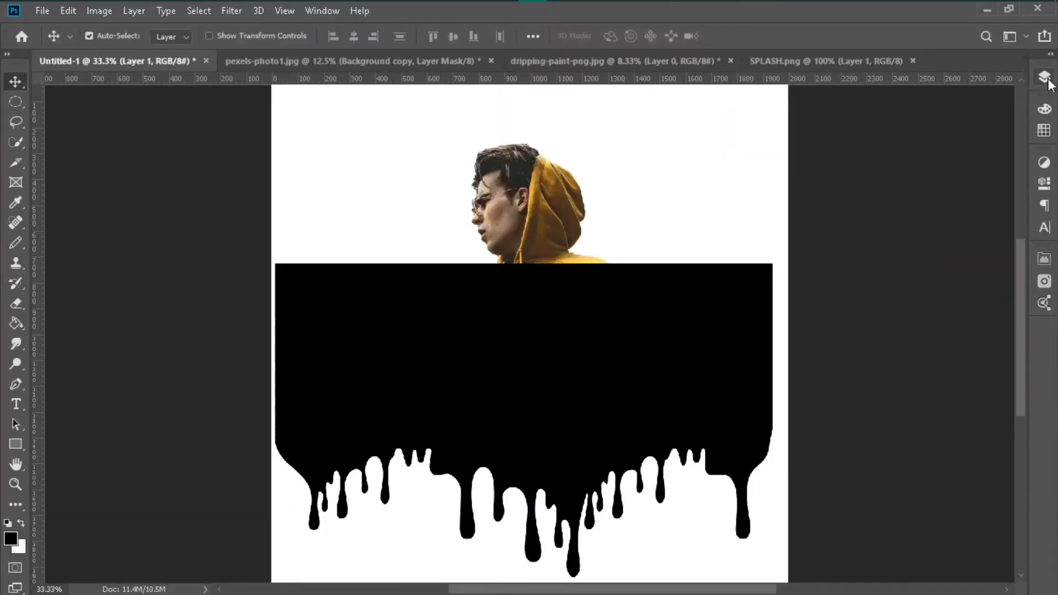
# Set Layer 1 to Lighten blending and move and widen the drip shape over the hoodie
pyautogui.click(1043, 77)
pyautogui.click(896, 116)
pyautogui.click(870, 232)
pyautogui.hotkey('ctrl', 't')
pyautogui.moveTo(264, 421); pyautogui.dragTo(606, 300)
pyautogui.moveTo(684, 292); pyautogui.dragTo(688, 278)
pyautogui.moveTo(495, 327); pyautogui.dragTo(534, 348)
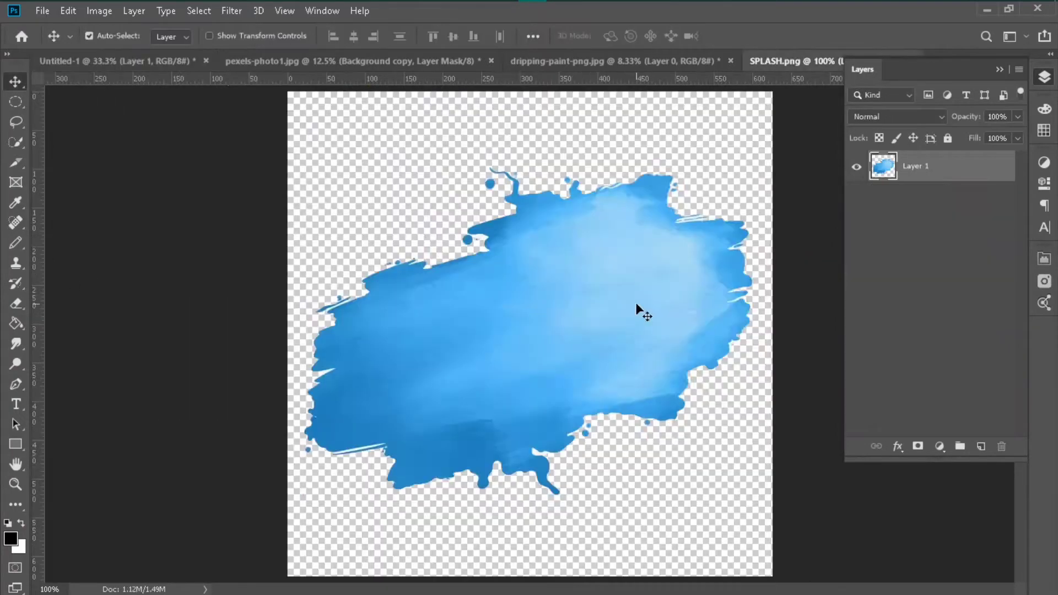
# Bring the blue splash into Untitled-1, enlarge it, and move its layer beneath the man
pyautogui.moveTo(635, 307); pyautogui.dragTo(330, 181)
pyautogui.hotkey('ctrl', '-')
pyautogui.hotkey('ctrl', 't')
pyautogui.moveTo(555, 264); pyautogui.dragTo(644, 353)
pyautogui.press('Return')
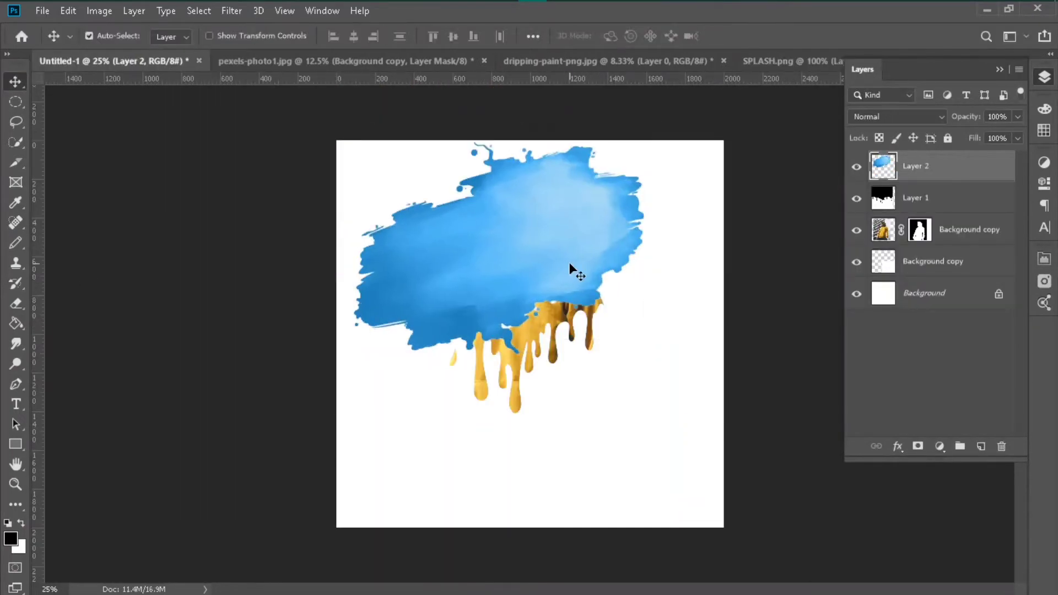
pyautogui.moveTo(936, 166); pyautogui.dragTo(937, 261)
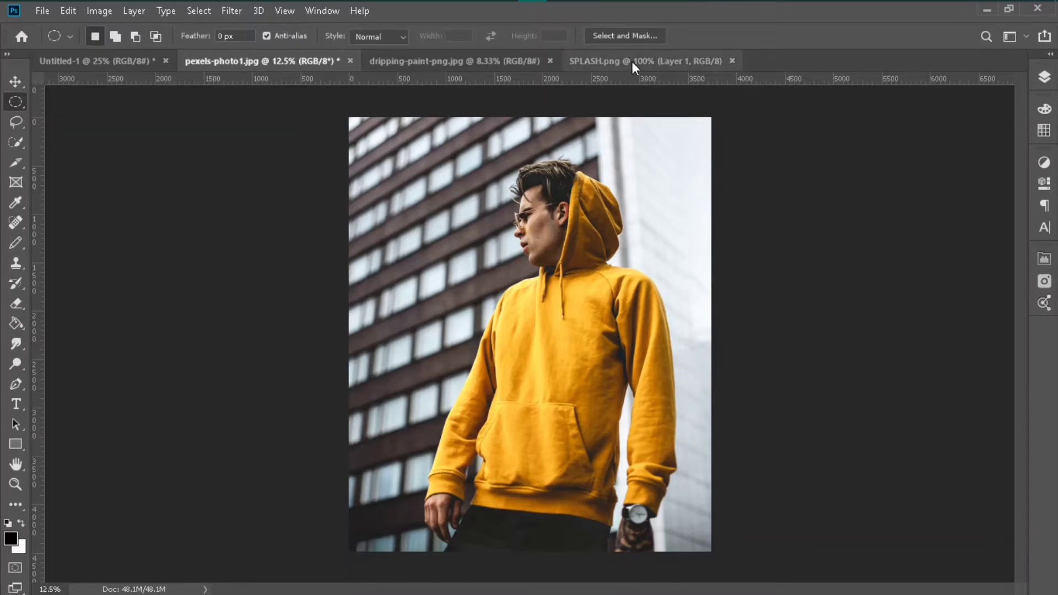
# In Select and Mask, use Select Subject to select the man in the yellow hoodie
pyautogui.click(629, 38)
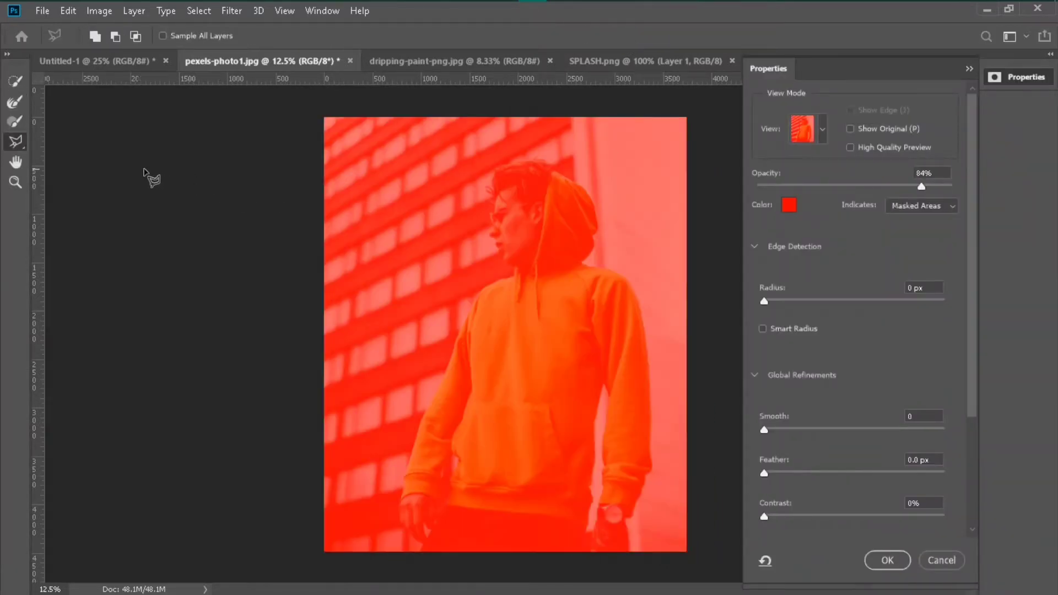
pyautogui.click(18, 81)
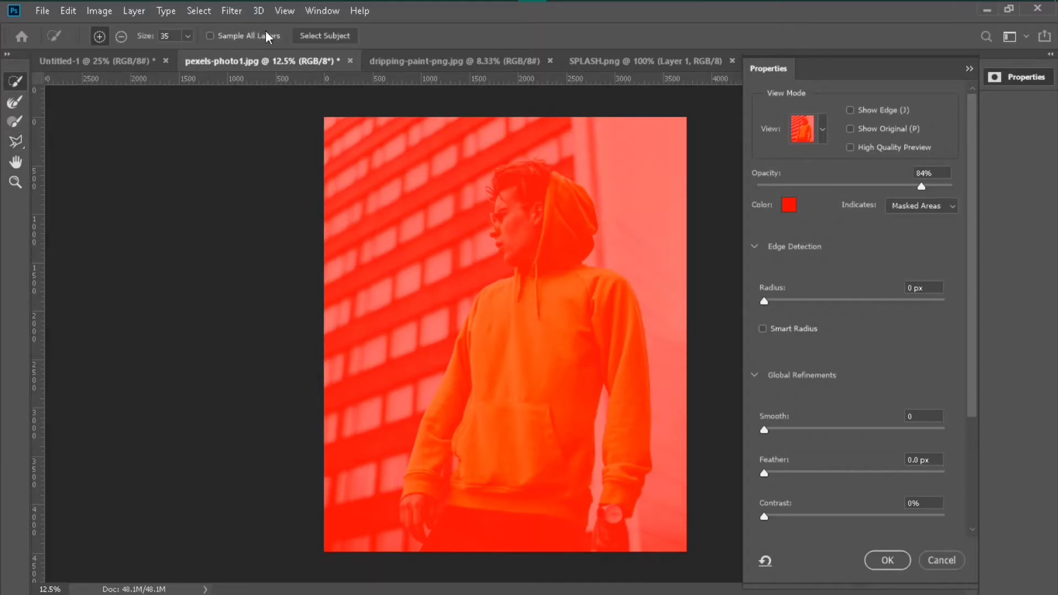
pyautogui.click(314, 36)
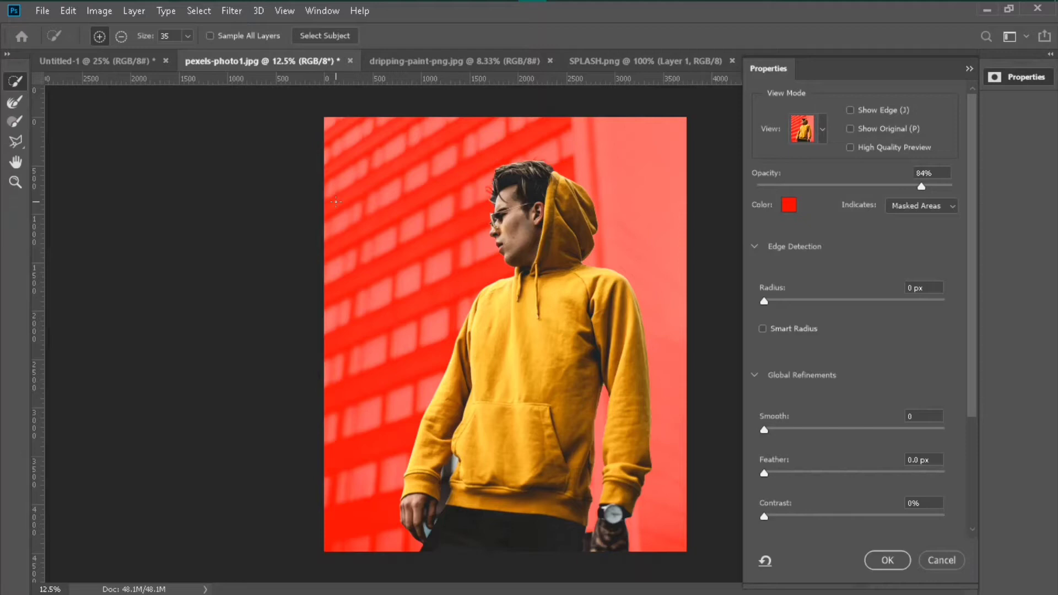
# Show rulers and subtract the gap between sleeve and body with the Polygonal Lasso
pyautogui.hotkey('ctrl', '+')
pyautogui.hotkey('ctrl', '+')
pyautogui.hotkey('ctrl', '+')
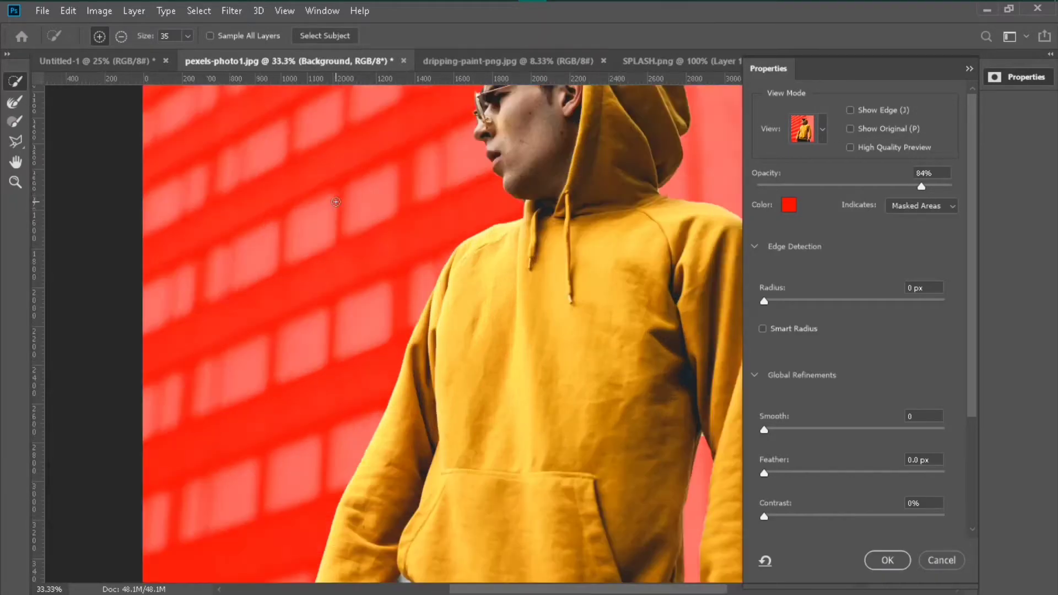
pyautogui.scroll(-10, 407, 364)
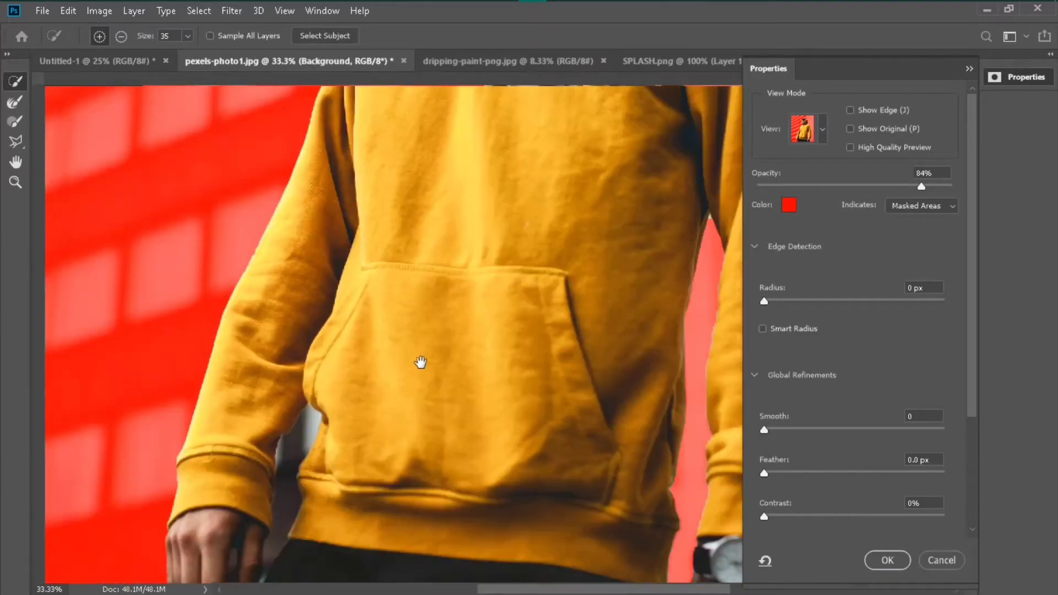
pyautogui.hotkey('ctrl', 'r')
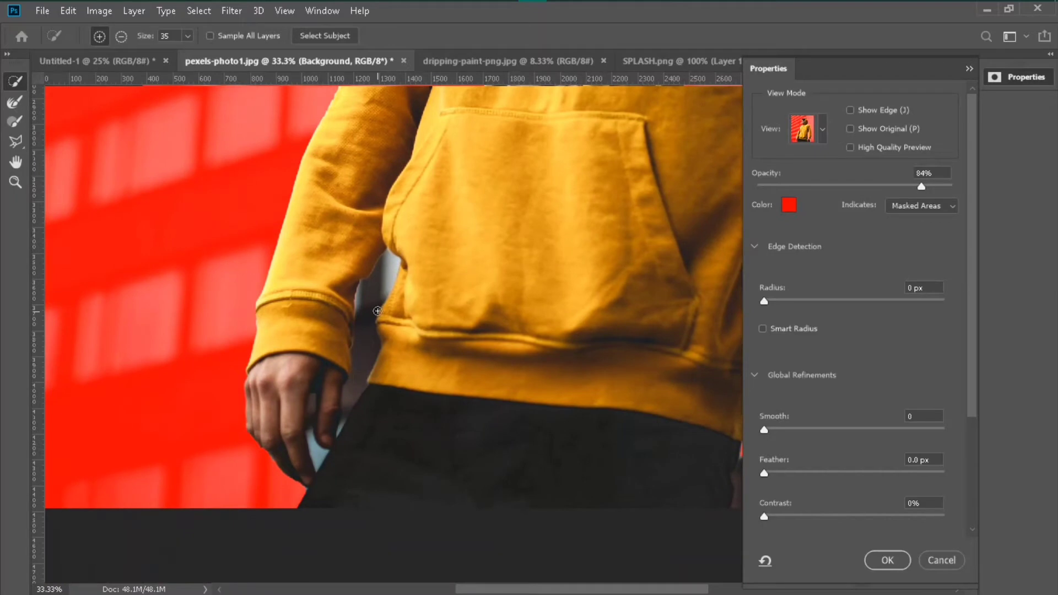
pyautogui.click(16, 142)
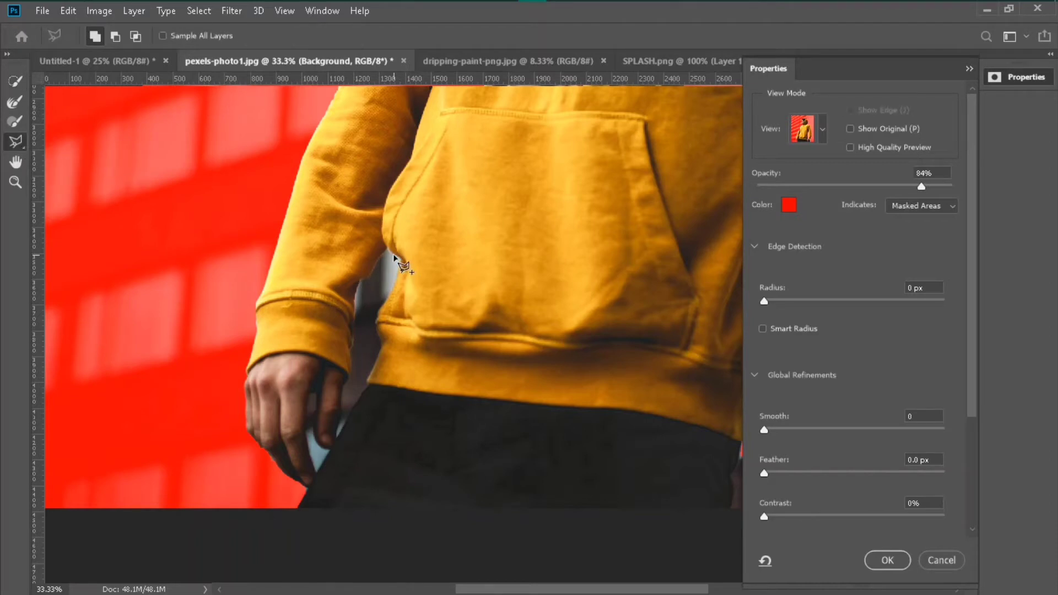
pyautogui.hotkey('ctrl', '+')
pyautogui.hotkey('ctrl', '+')
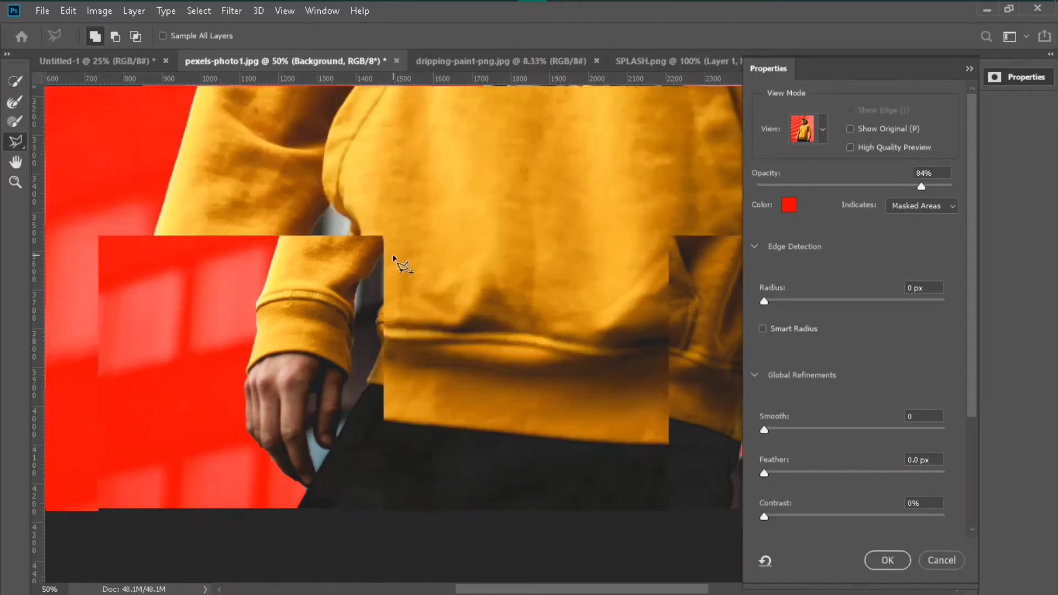
pyautogui.moveTo(300, 261); pyautogui.dragTo(353, 248)
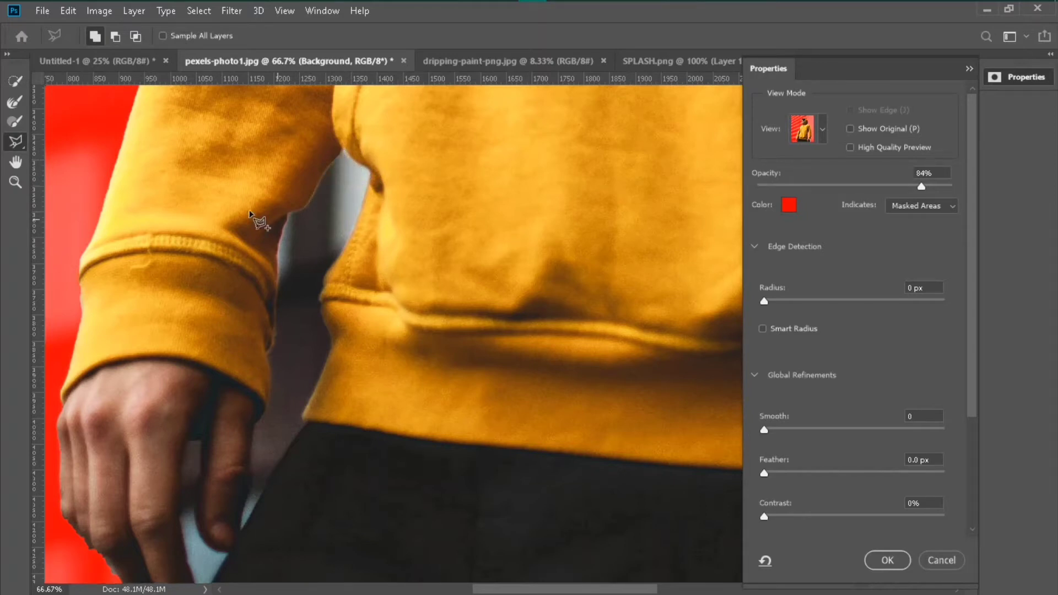
pyautogui.click(371, 175)
pyautogui.click(321, 277)
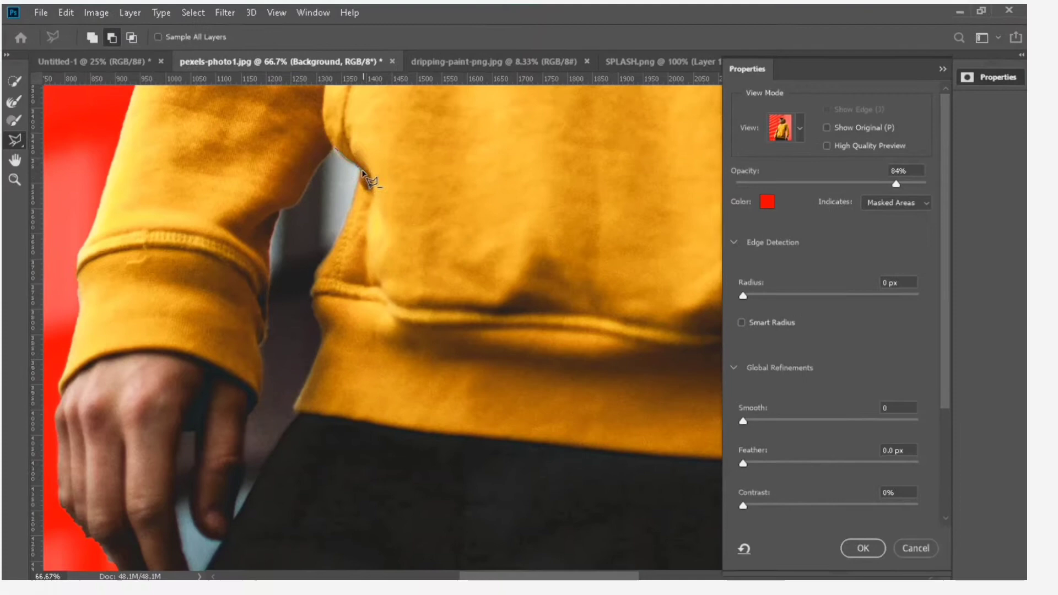
pyautogui.click(332, 337)
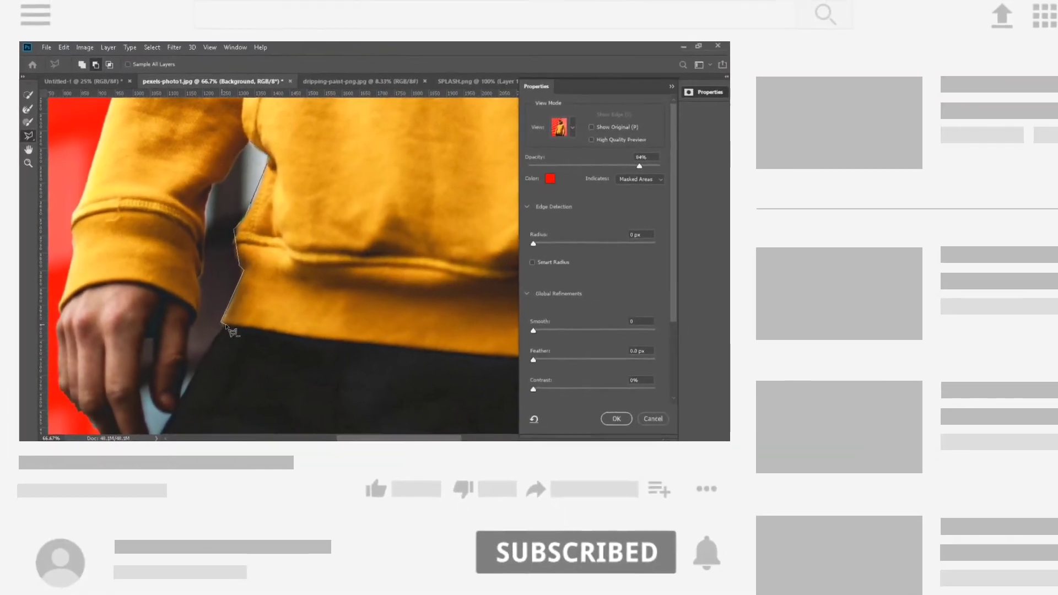
pyautogui.click(200, 435)
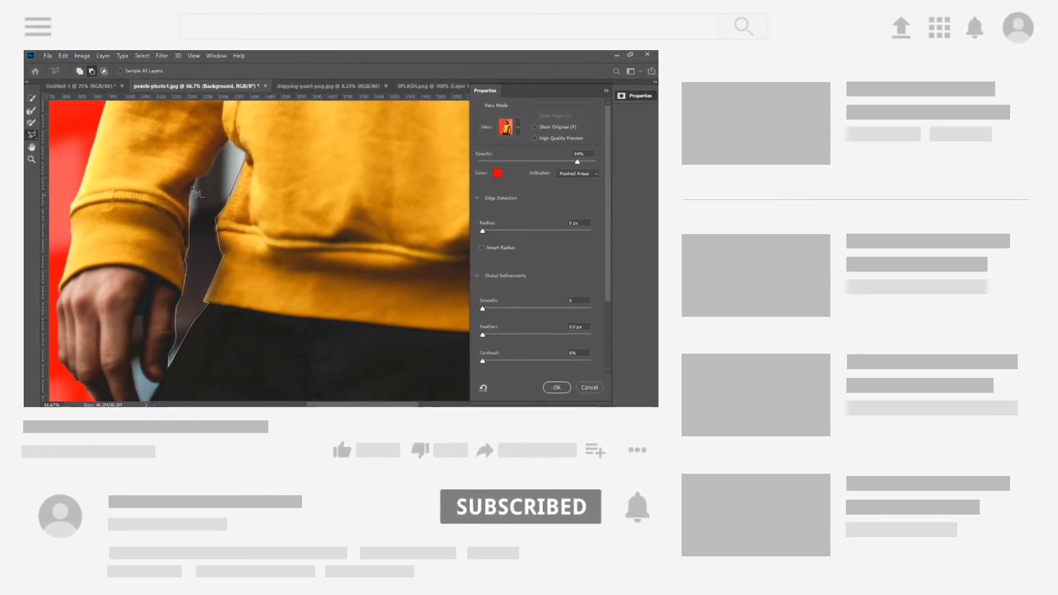
pyautogui.press('Return')
# Subtract the pale-blue background gap beside the hand from the selection
pyautogui.scroll(-5, 238, 224)
pyautogui.hscroll(-2, 238, 223)
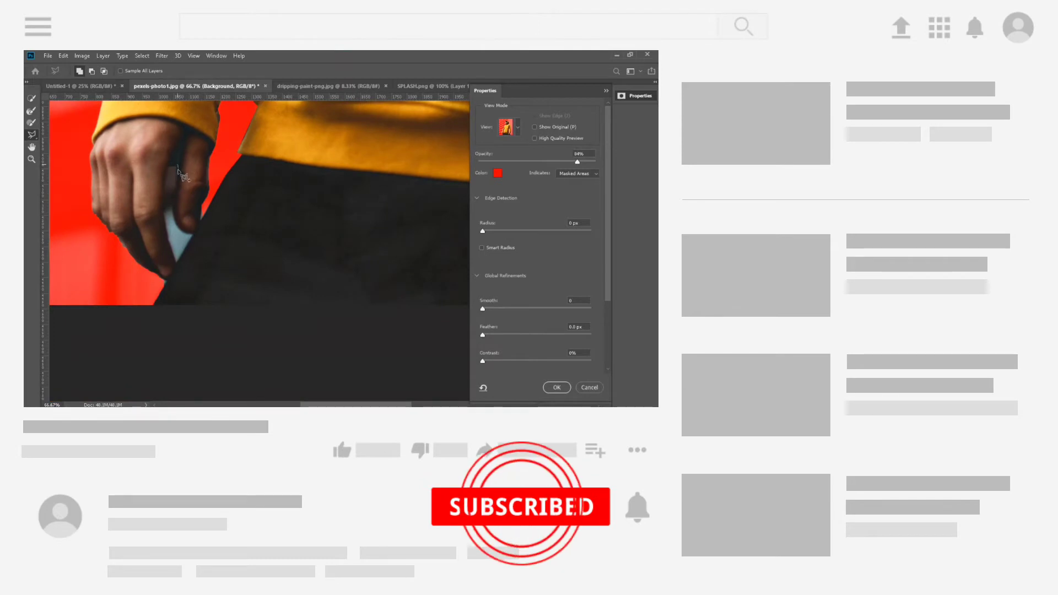
pyautogui.click(177, 163)
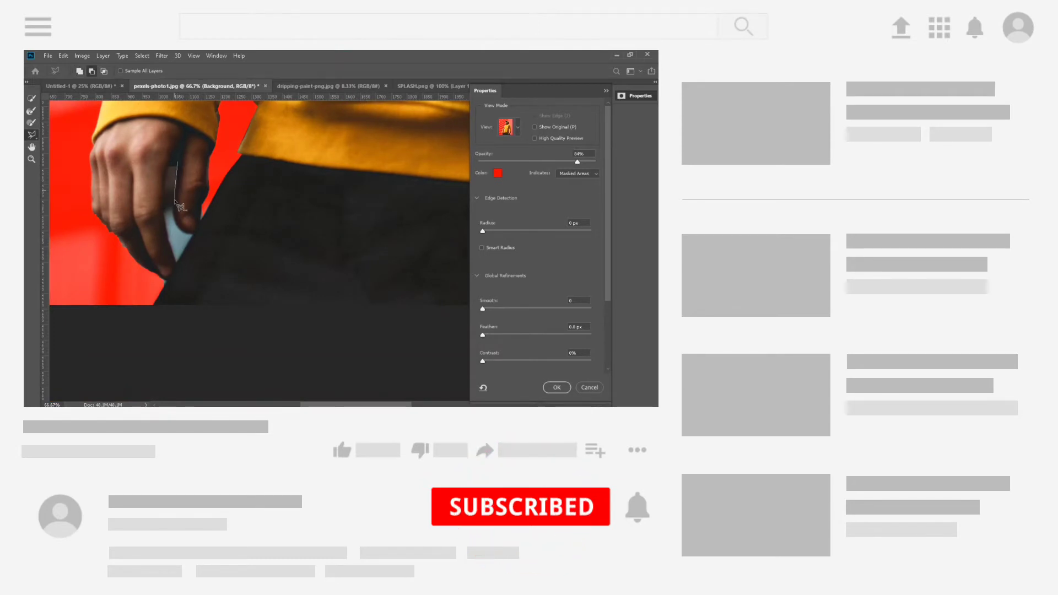
pyautogui.click(191, 237)
pyautogui.click(178, 260)
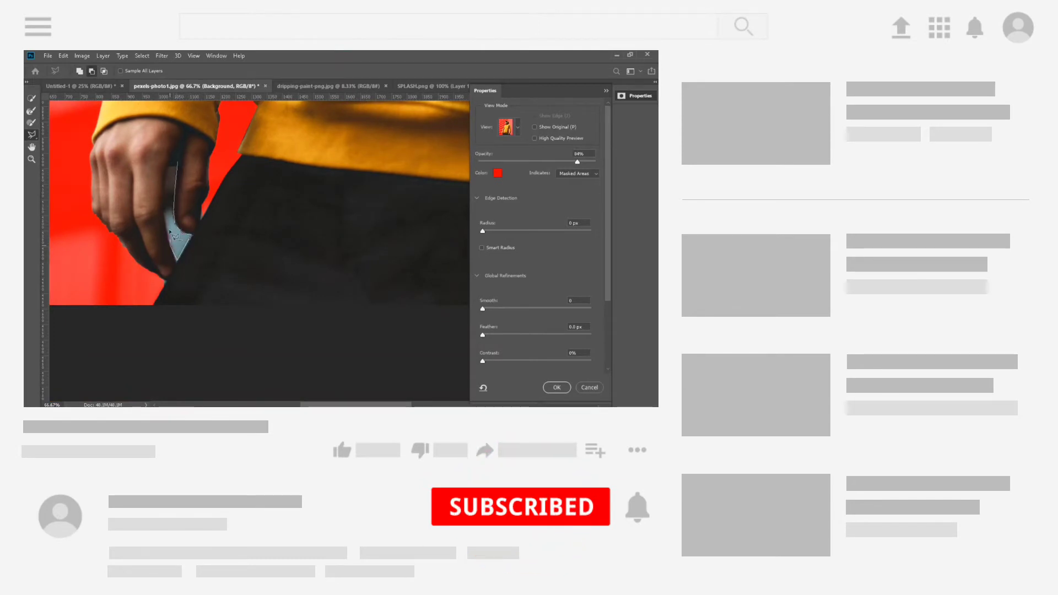
pyautogui.click(175, 164)
# Subtract the background strip beside the wrist from the selection
pyautogui.hscroll(8, 142, 206)
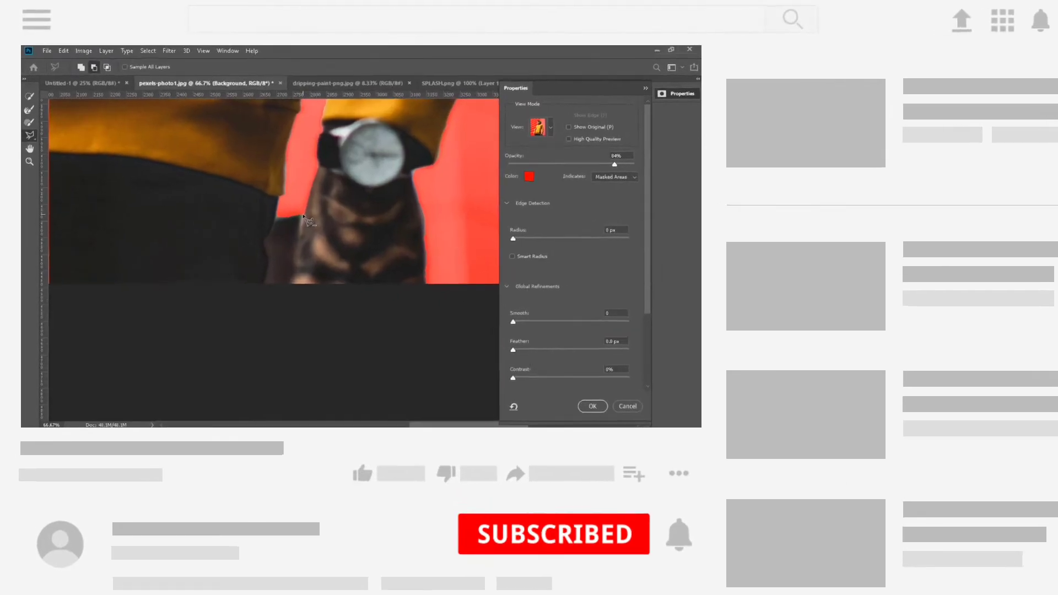
pyautogui.click(303, 215)
pyautogui.click(290, 290)
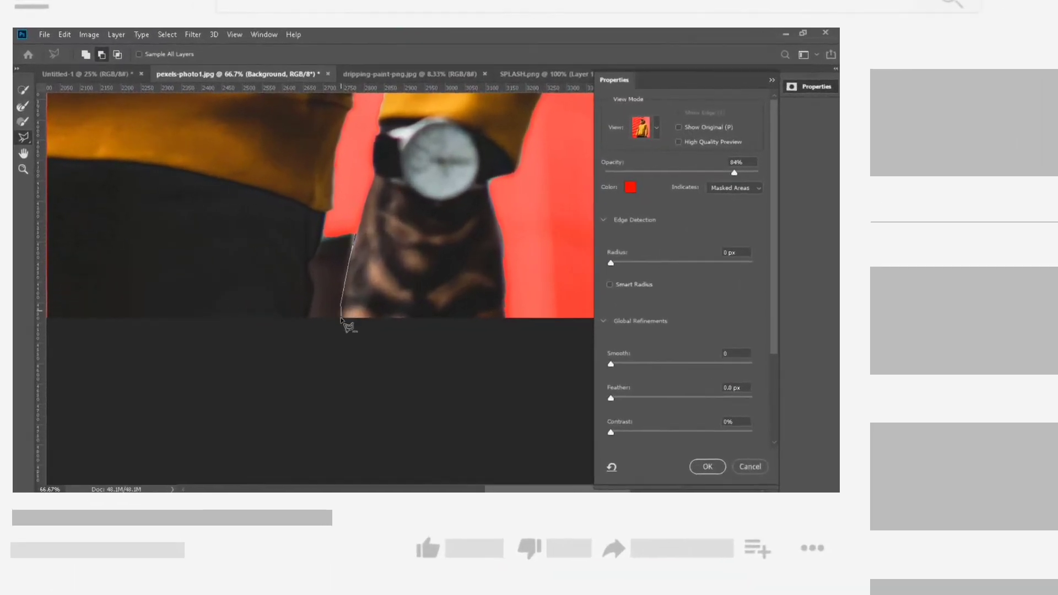
pyautogui.click(261, 286)
pyautogui.click(264, 239)
pyautogui.click(276, 210)
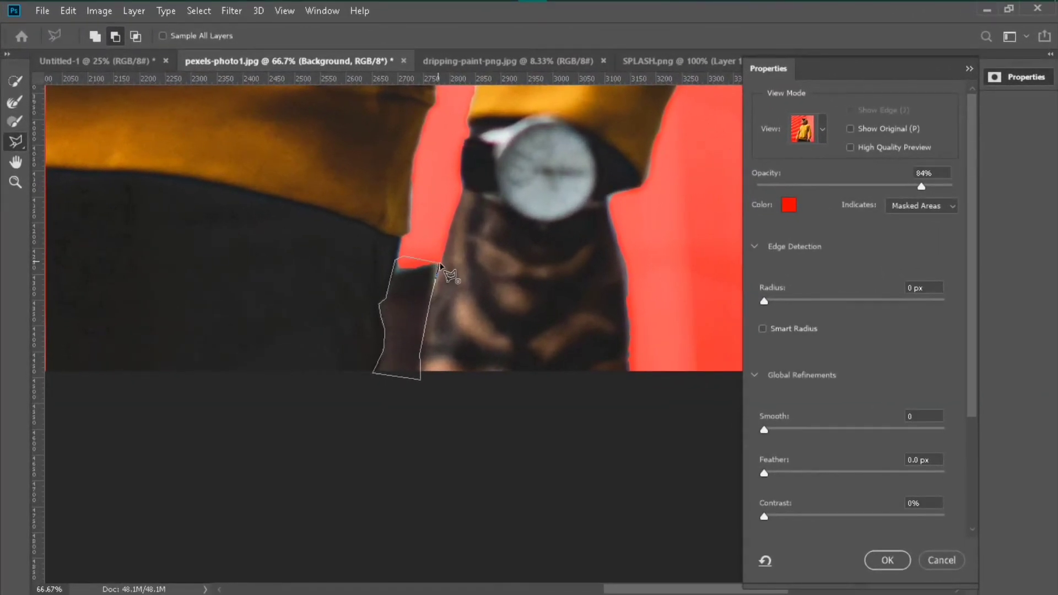
pyautogui.keyDown('alt'); pyautogui.click(439, 264); pyautogui.keyUp('alt')
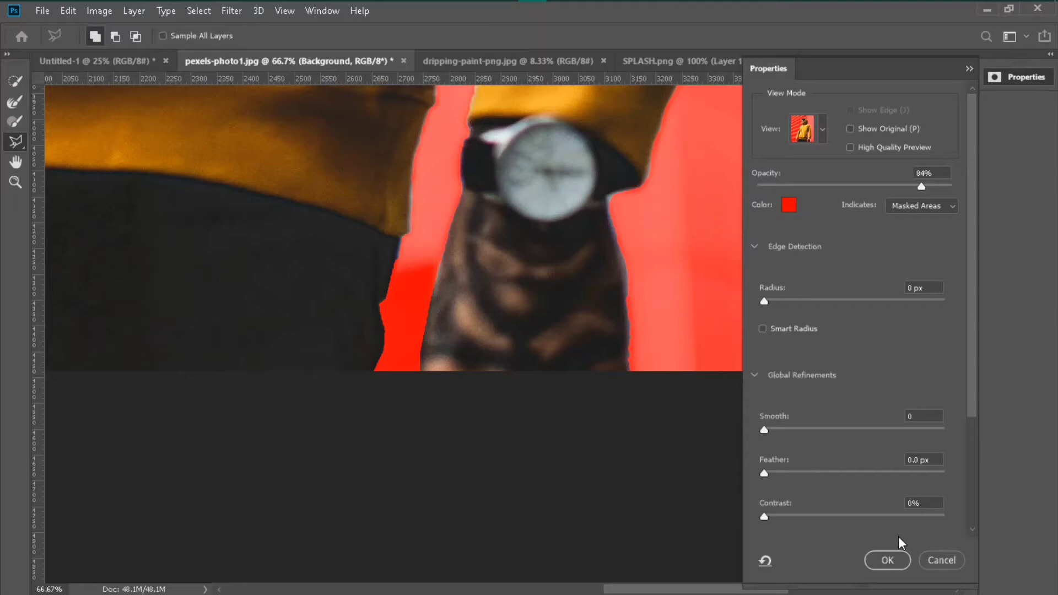
# Apply the refined selection as a layer mask and inspect the cut-out edge
pyautogui.click(887, 559)
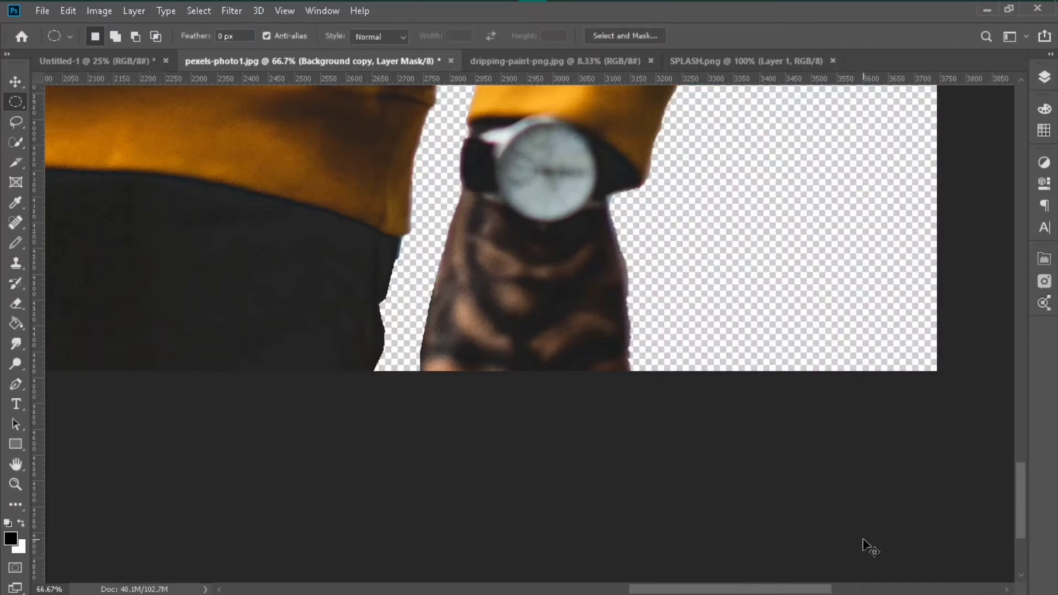
pyautogui.hotkey('ctrl', '+')
pyautogui.hotkey('ctrl', '-')
pyautogui.hotkey('ctrl', '-')
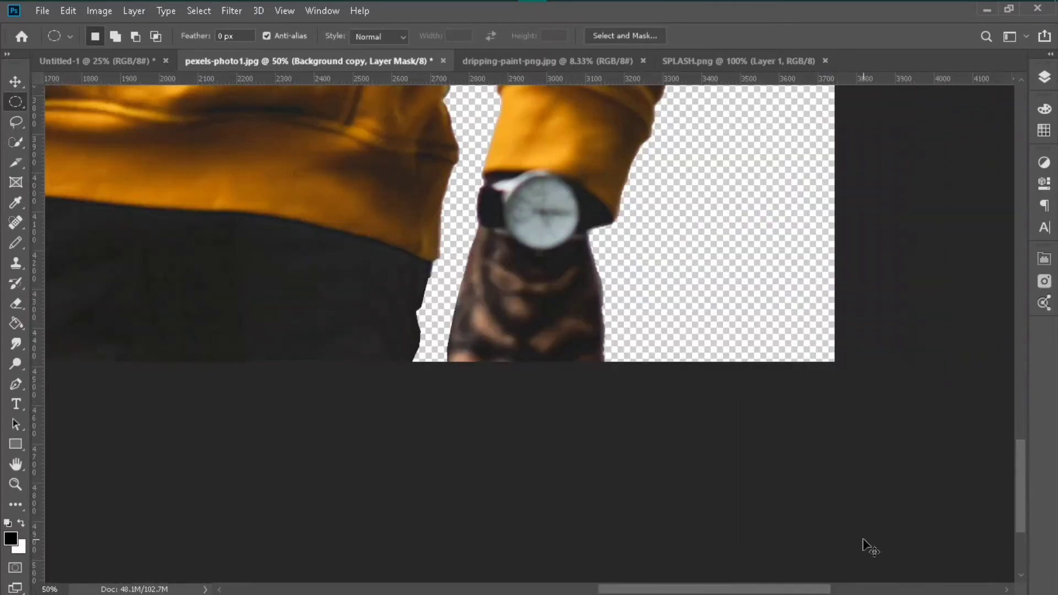
pyautogui.hotkey('ctrl', '-')
pyautogui.hotkey('ctrl', '-')
pyautogui.hotkey('ctrl', '-')
pyautogui.hotkey('ctrl', '-')
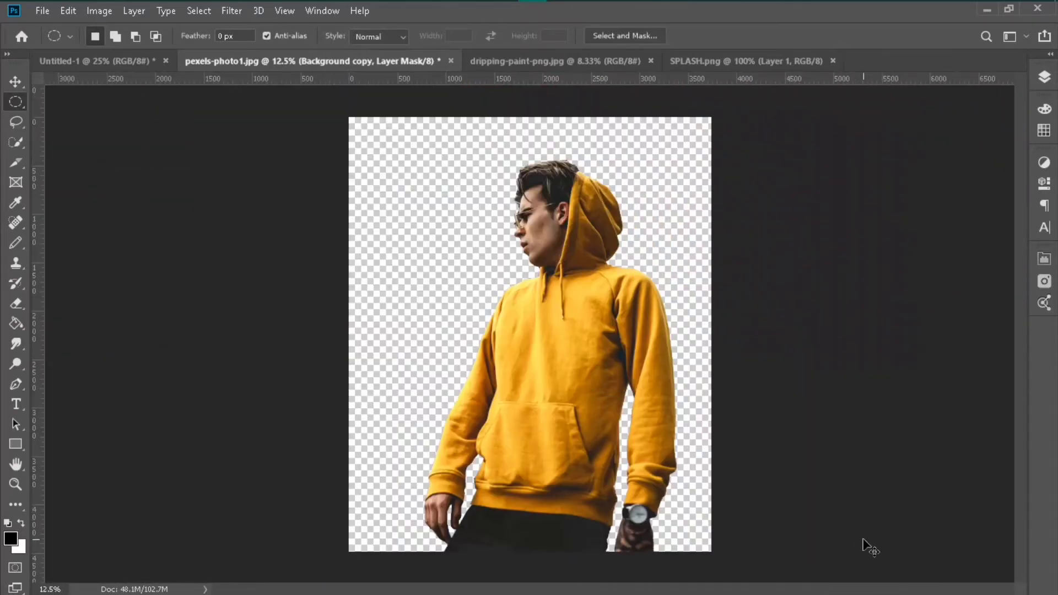
# Drag the cut-out man into Untitled-1, scale him to about 39%, and position him
pyautogui.click(16, 81)
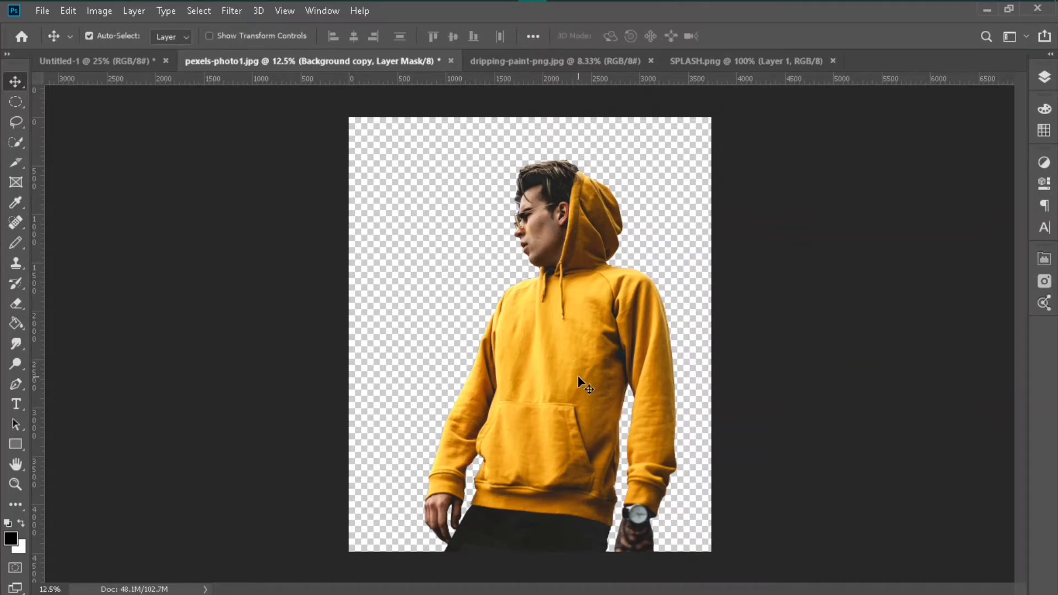
pyautogui.moveTo(579, 377); pyautogui.dragTo(532, 372)
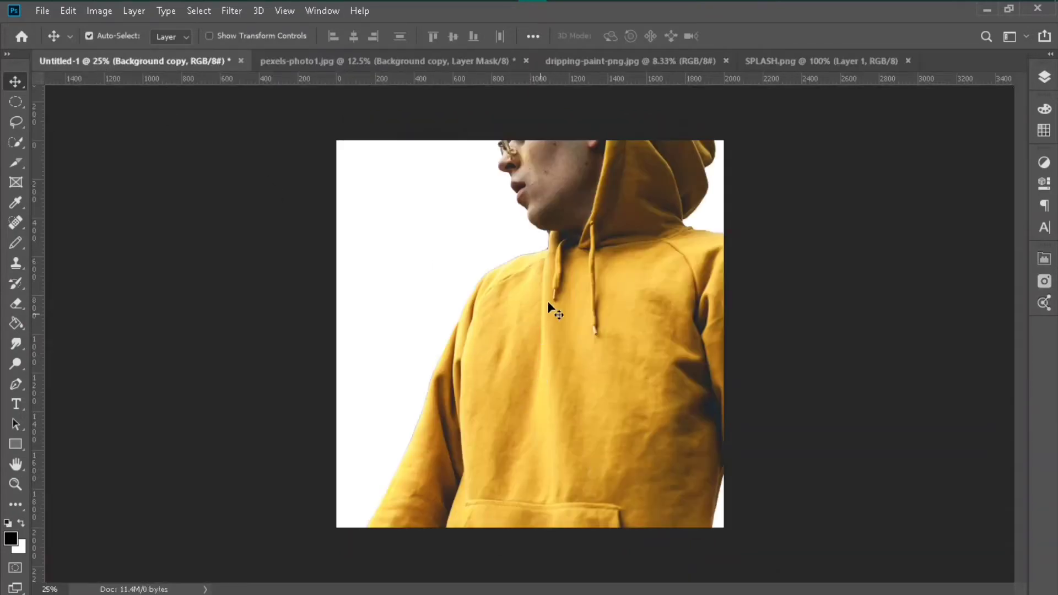
pyautogui.moveTo(557, 321); pyautogui.dragTo(562, 396)
pyautogui.hotkey('ctrl', 't')
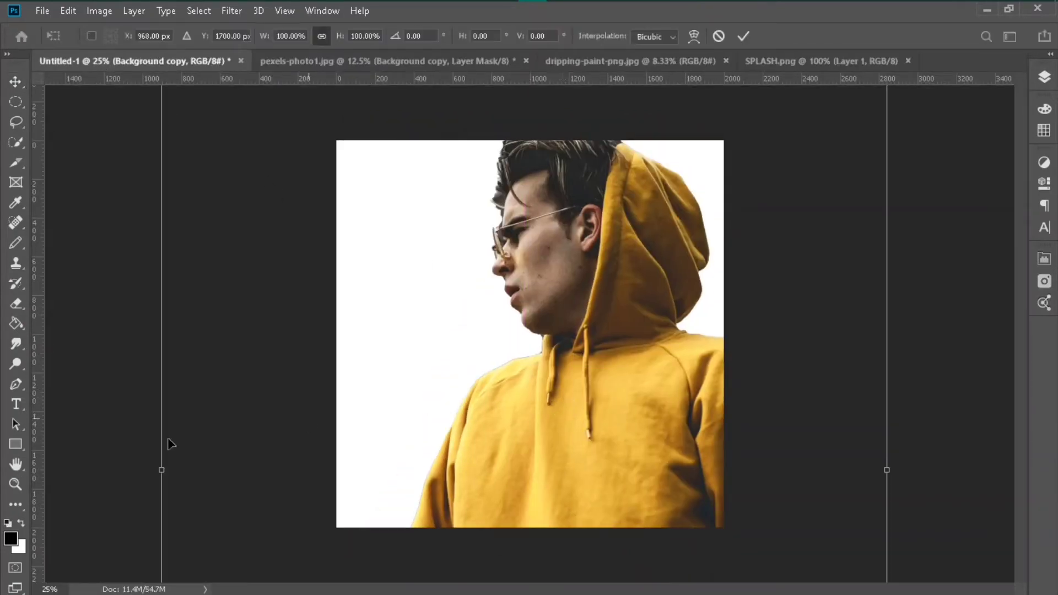
pyautogui.moveTo(161, 470); pyautogui.dragTo(470, 468)
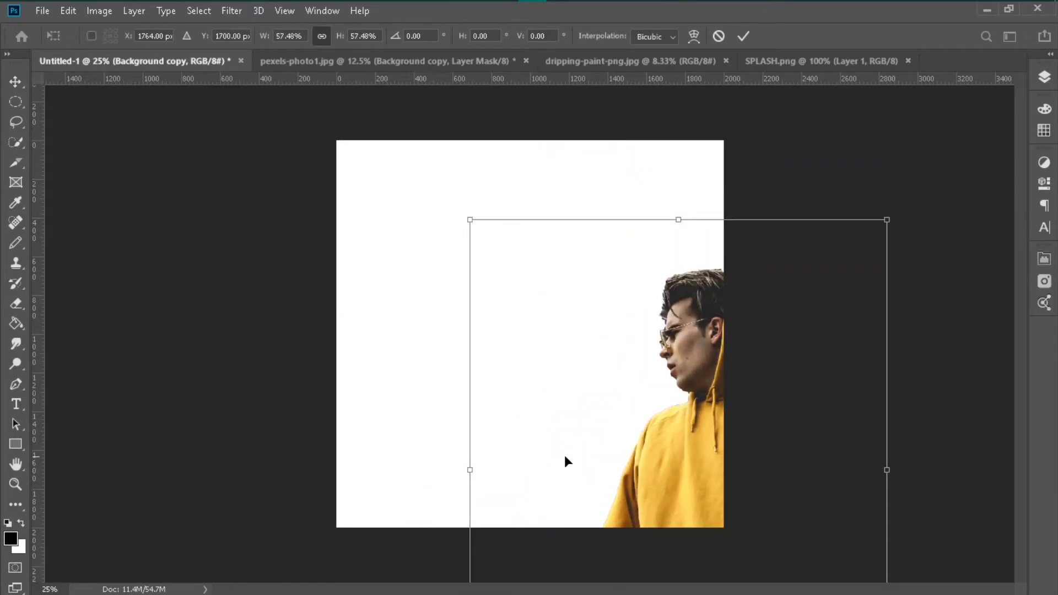
pyautogui.moveTo(564, 455); pyautogui.dragTo(401, 352)
pyautogui.moveTo(688, 363); pyautogui.dragTo(554, 382)
pyautogui.moveTo(427, 454); pyautogui.dragTo(517, 404)
pyautogui.press('Return')
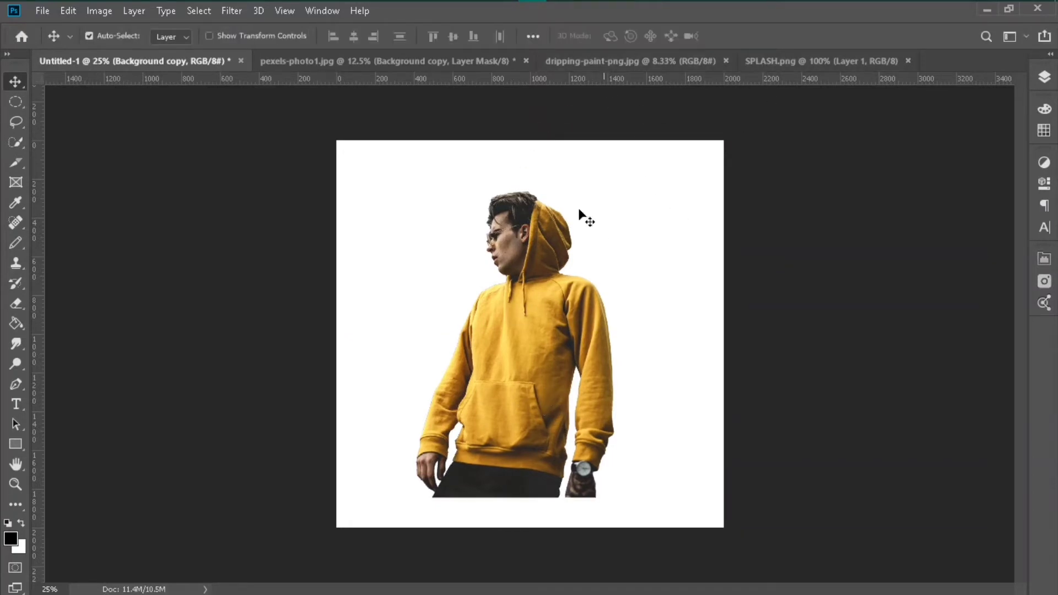
pyautogui.click(631, 65)
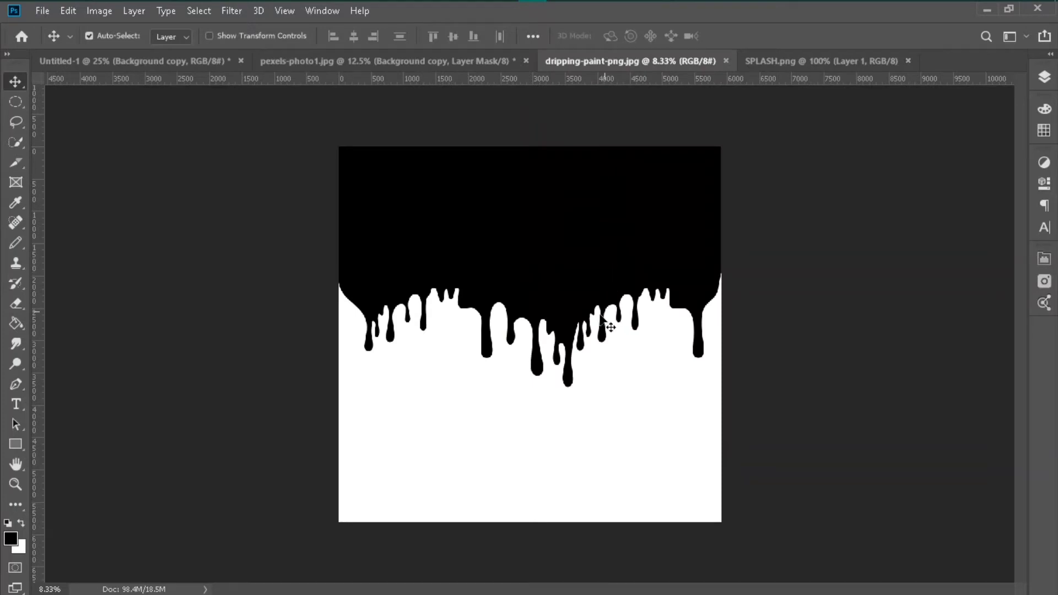
# Unlock the drip image, drag it into Untitled-1, and scale it to about 32.56% over the man's lower body
pyautogui.moveTo(573, 344); pyautogui.dragTo(534, 334)
pyautogui.click(571, 271)
pyautogui.moveTo(564, 278); pyautogui.dragTo(551, 392)
pyautogui.moveTo(540, 314); pyautogui.dragTo(540, 404)
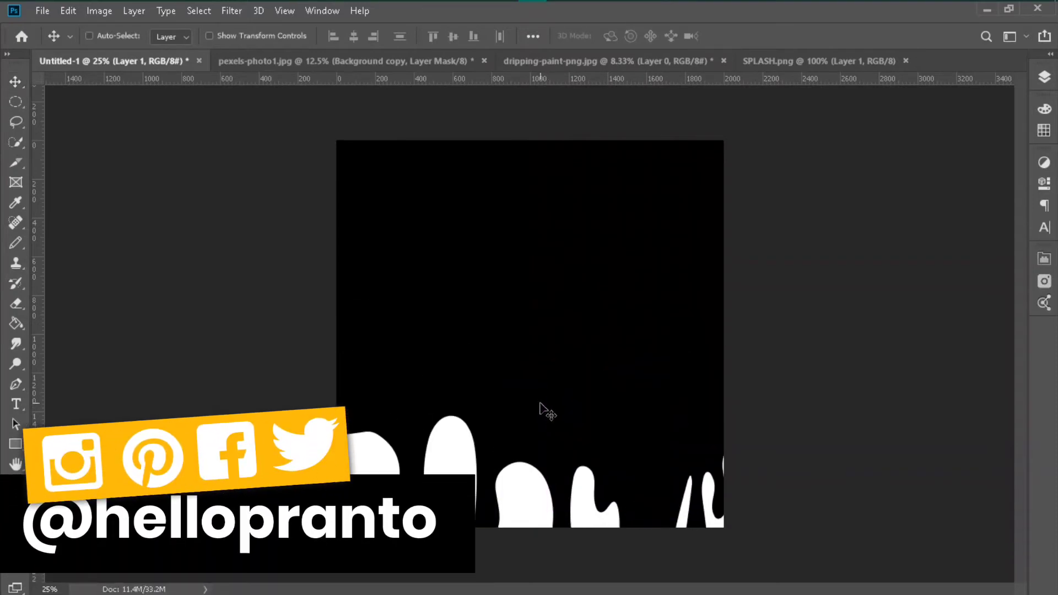
pyautogui.hotkey('ctrl', 't')
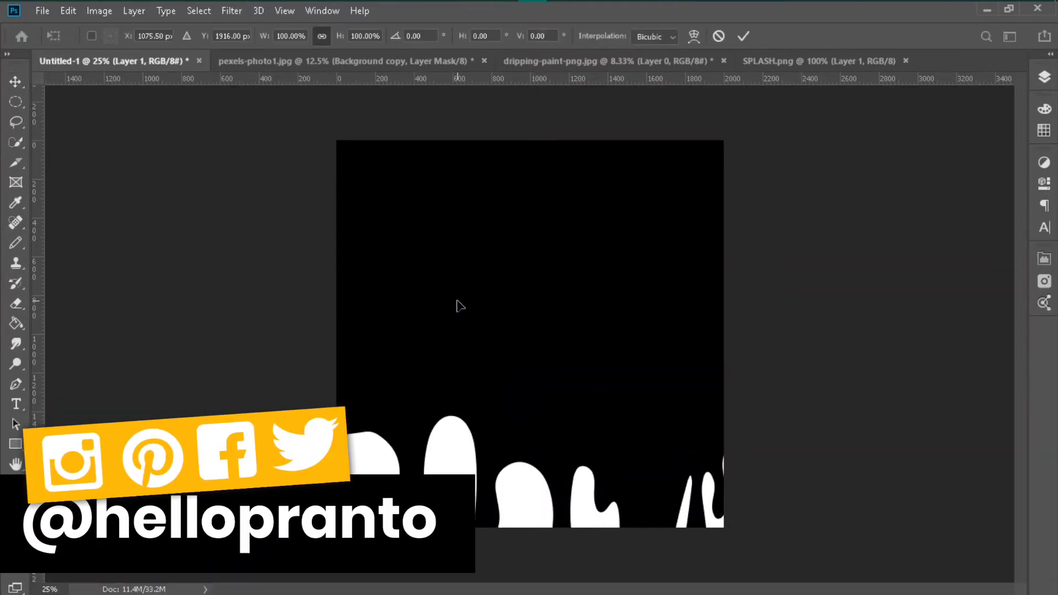
pyautogui.hotkey('ctrl', '-')
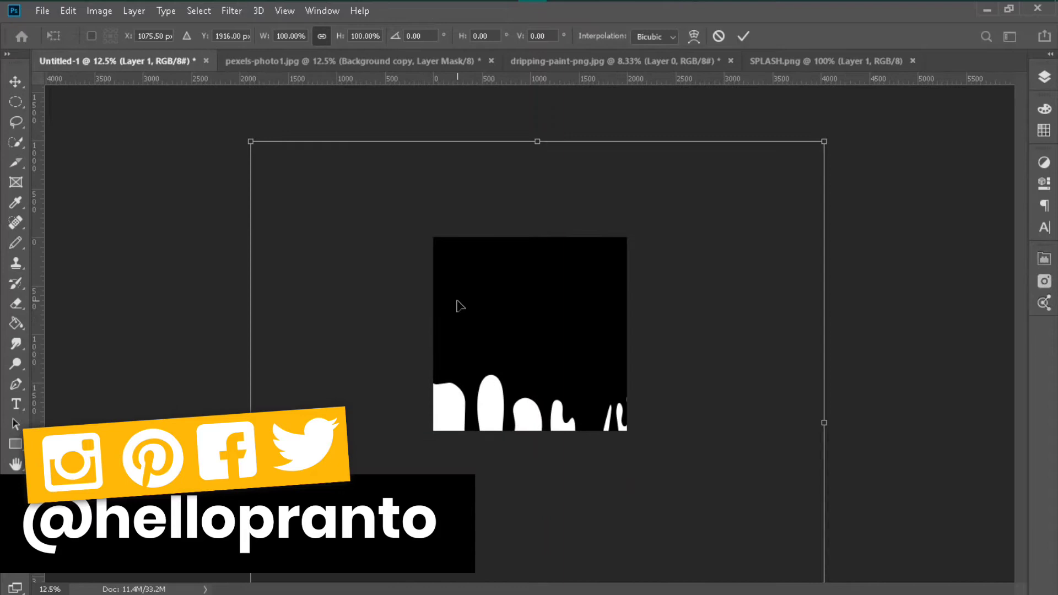
pyautogui.moveTo(538, 138); pyautogui.dragTo(529, 355)
pyautogui.hotkey('ctrl', '+')
pyautogui.hotkey('ctrl', '+')
pyautogui.hotkey('ctrl', '+')
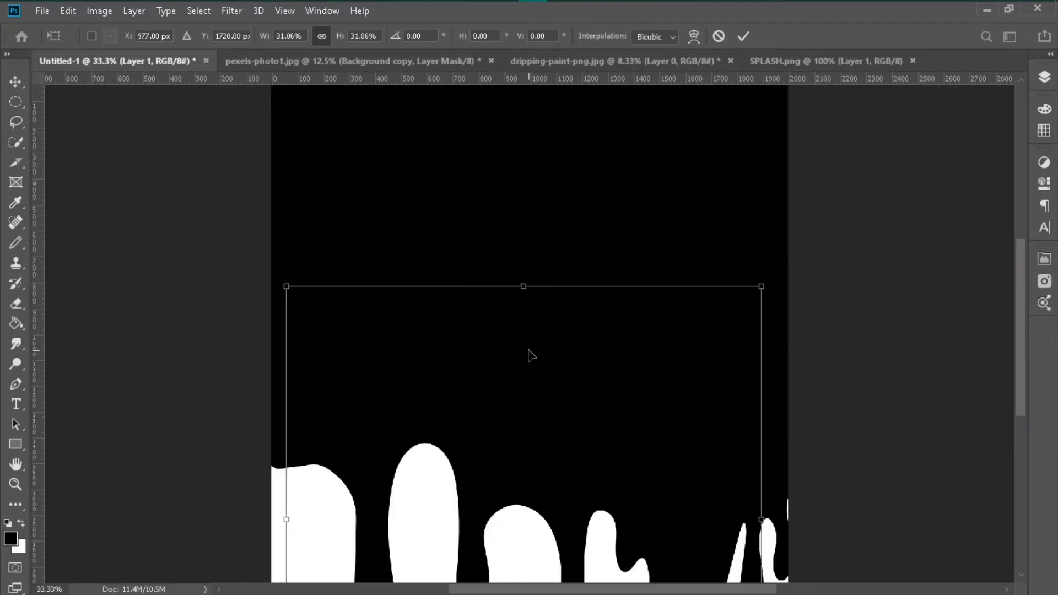
pyautogui.moveTo(520, 286); pyautogui.dragTo(522, 264)
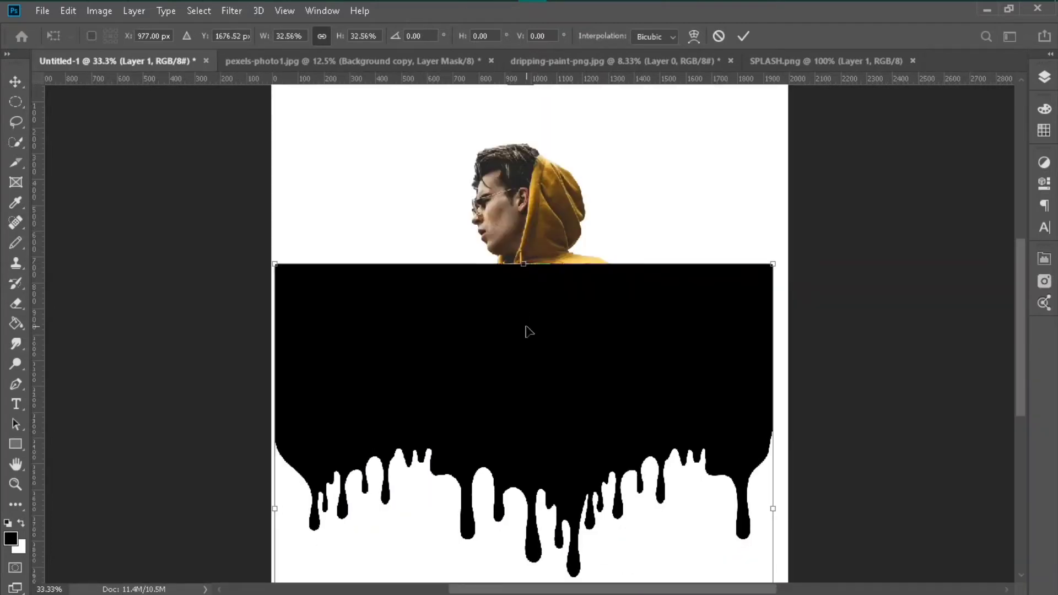
pyautogui.click(743, 35)
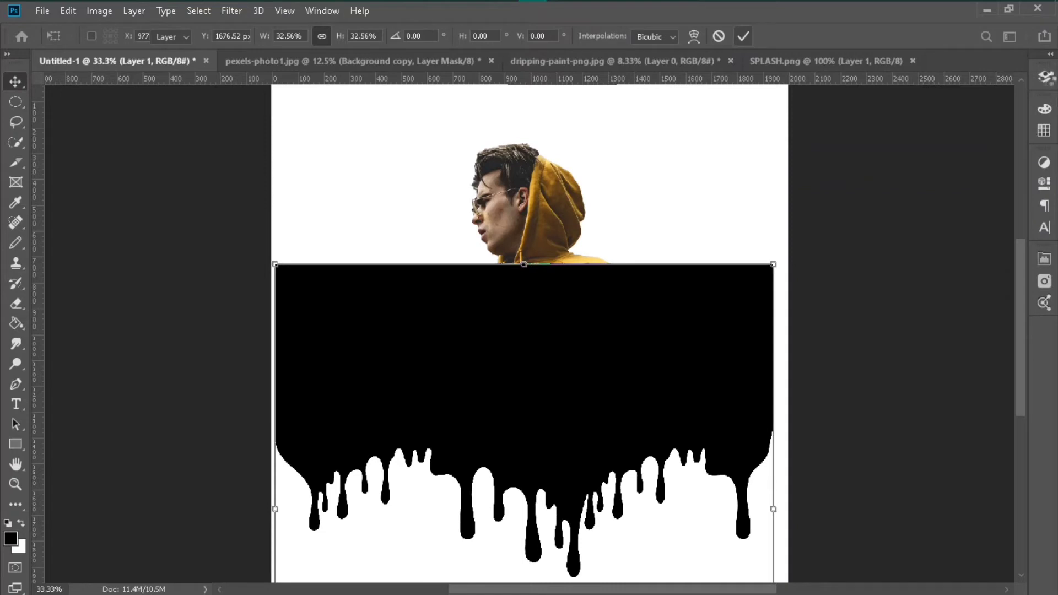
pyautogui.click(1044, 77)
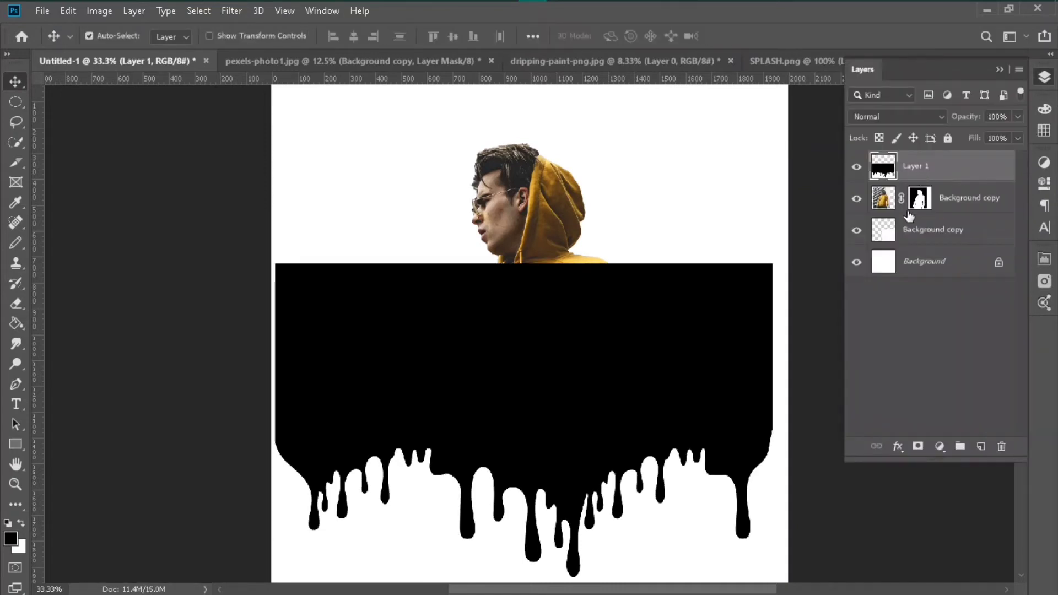
# Set Layer 1's blend mode to Lighten and drag the drips higher up the hoodie
pyautogui.click(881, 117)
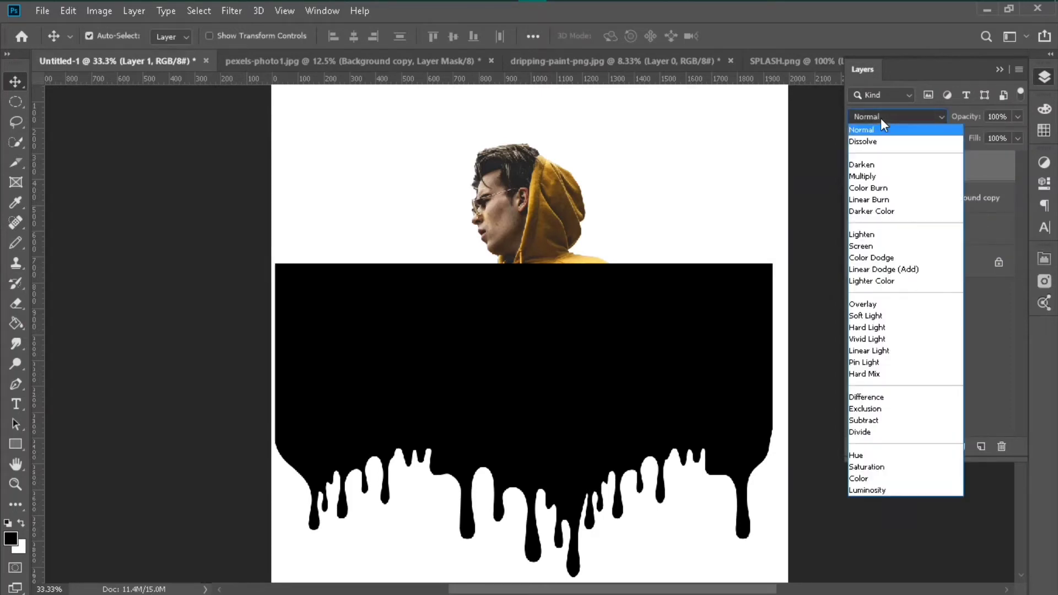
pyautogui.click(868, 237)
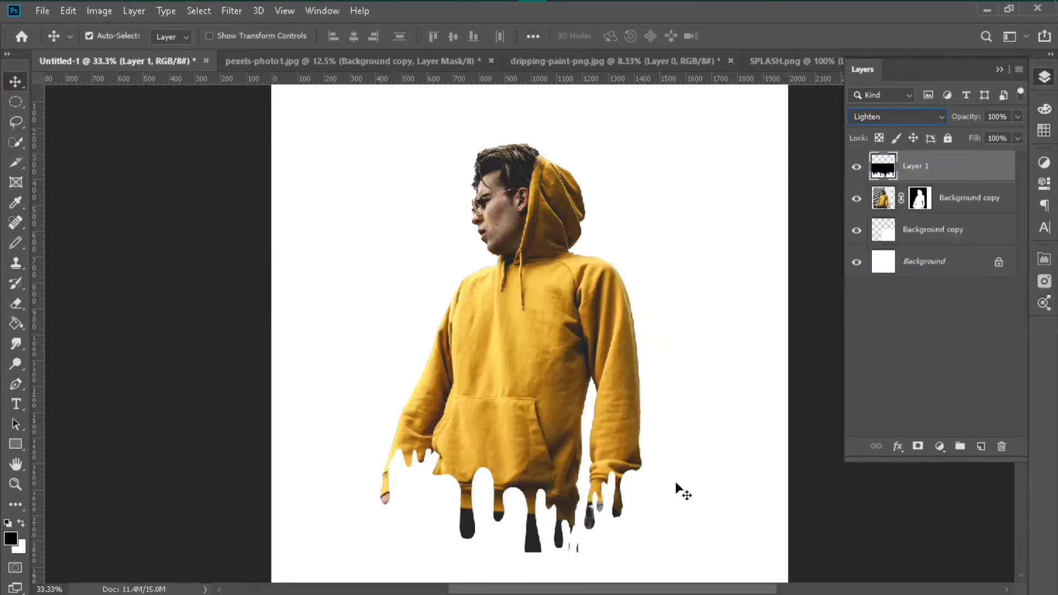
pyautogui.moveTo(327, 475); pyautogui.dragTo(266, 428)
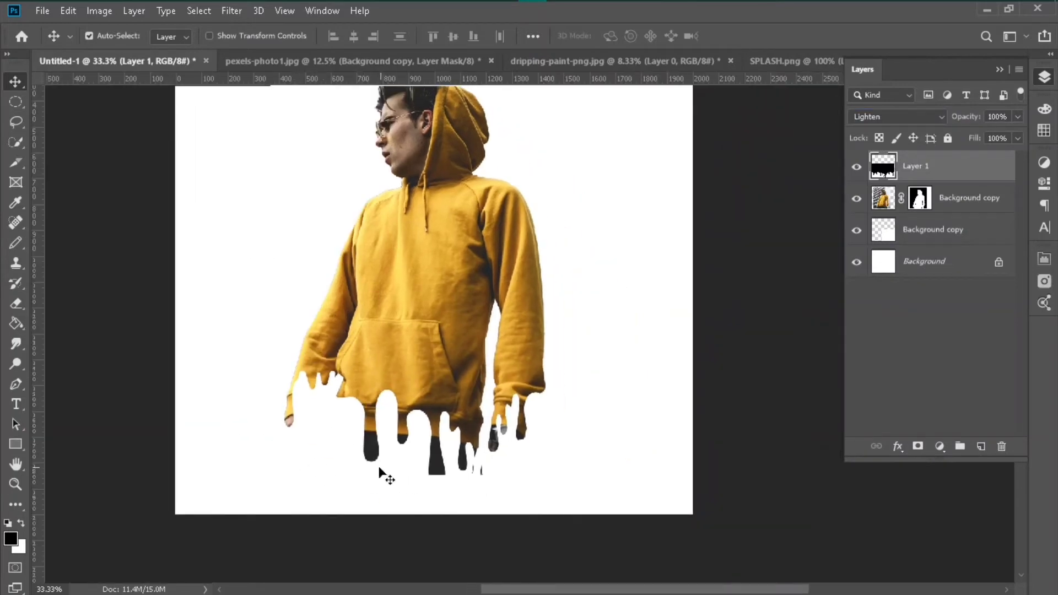
pyautogui.moveTo(380, 469)
pyautogui.mouseDown()
pyautogui.moveTo(367, 364)
pyautogui.moveTo(379, 368)
pyautogui.mouseUp()
# Scale the drip layer to about 114% and nudge it into place over the hoodie
pyautogui.hotkey('ctrl', 't')
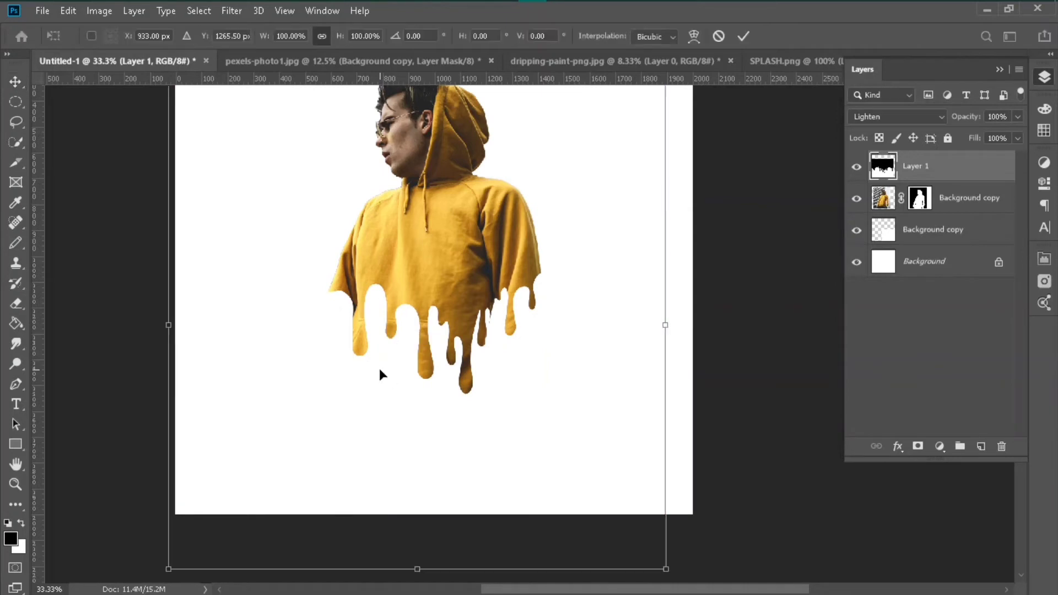
pyautogui.moveTo(660, 321); pyautogui.dragTo(685, 292)
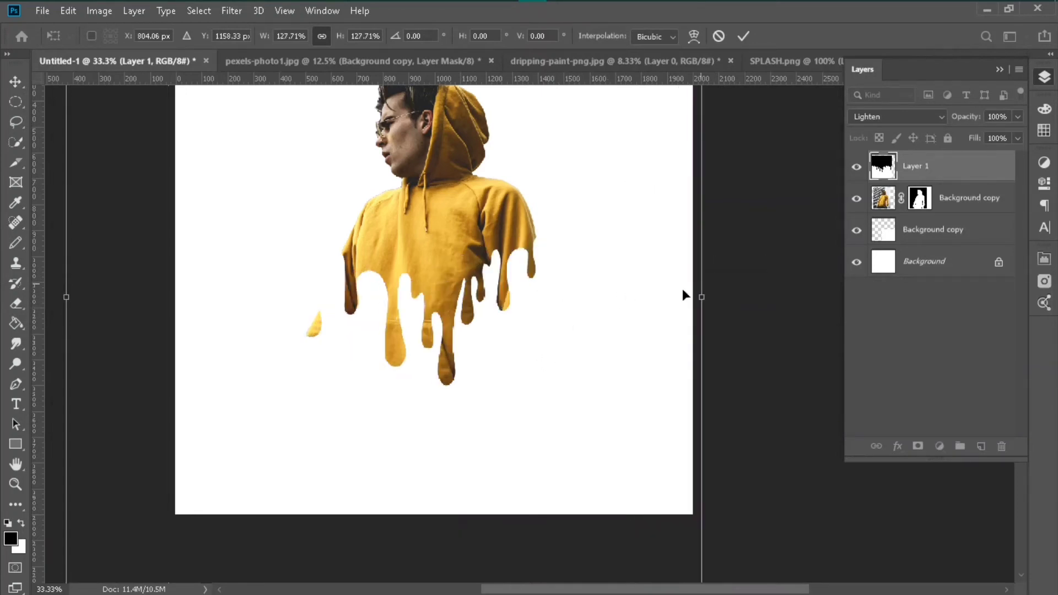
pyautogui.moveTo(628, 325); pyautogui.dragTo(633, 290)
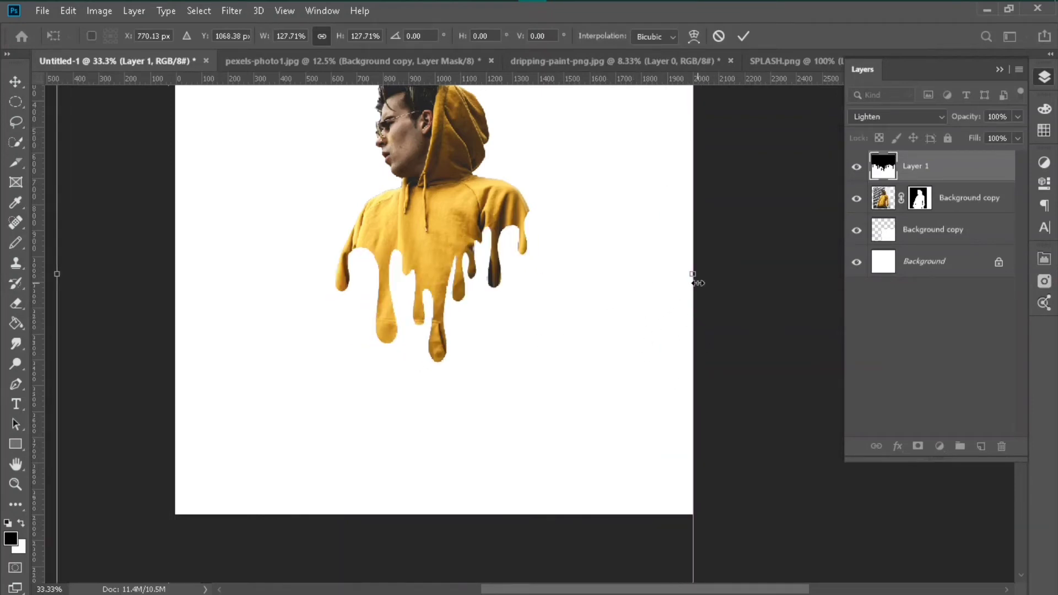
pyautogui.moveTo(697, 282); pyautogui.dragTo(620, 293)
pyautogui.moveTo(517, 330); pyautogui.dragTo(534, 345)
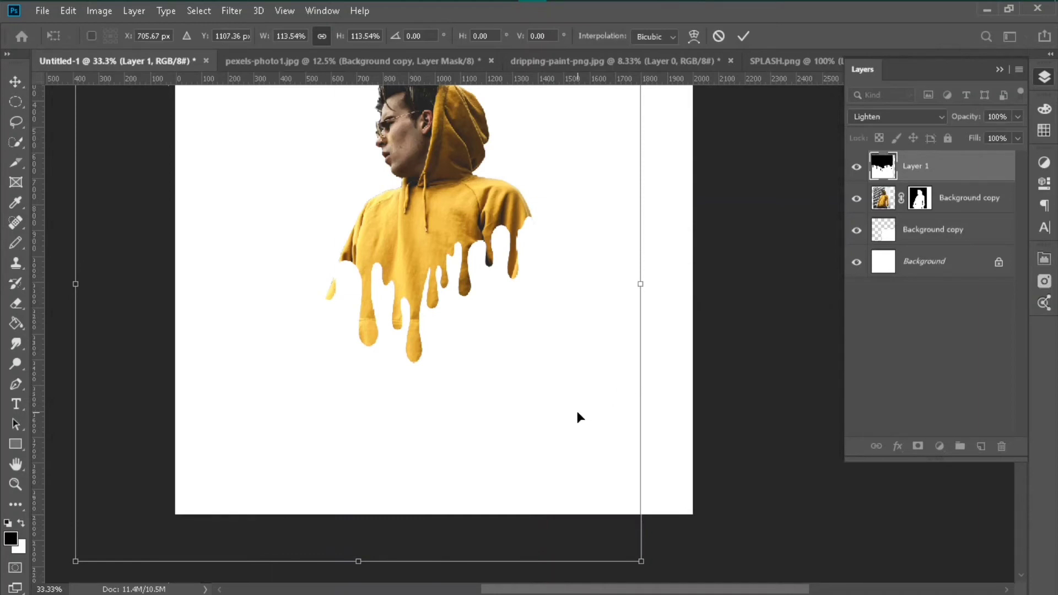
# Commit the drip resize, bring in the blue splash at about 259%, and place it beneath the man
pyautogui.press('Return')
pyautogui.click(774, 61)
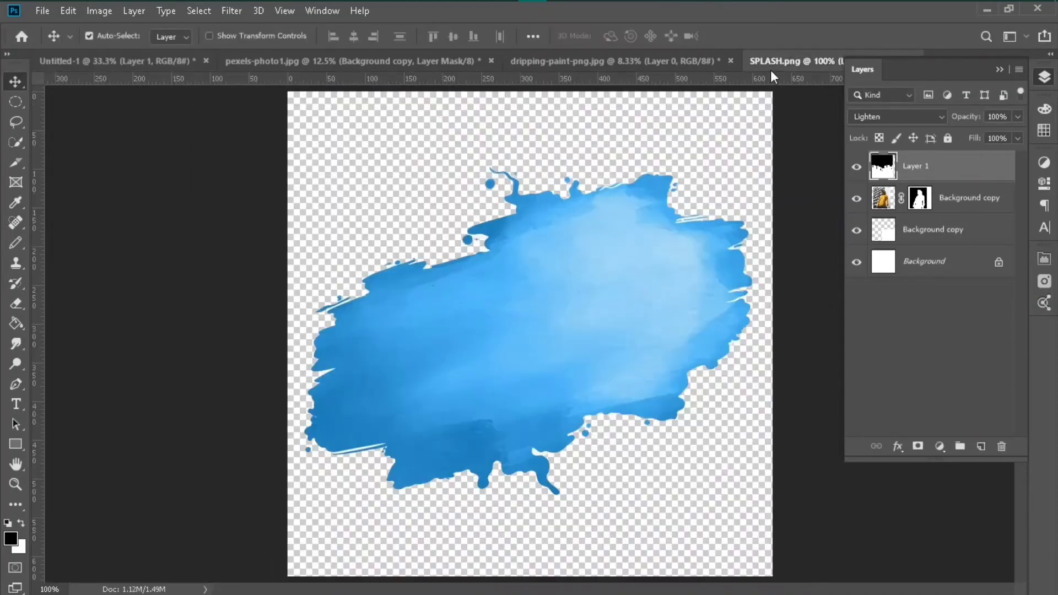
pyautogui.moveTo(614, 350); pyautogui.dragTo(325, 180)
pyautogui.press('ctrl')
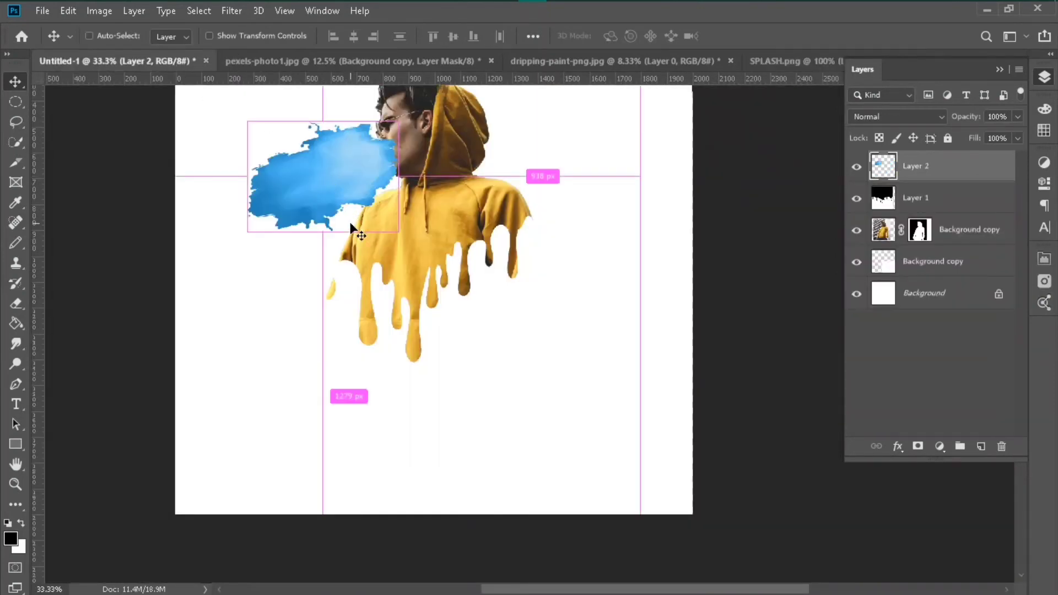
pyautogui.hotkey('ctrl', '-')
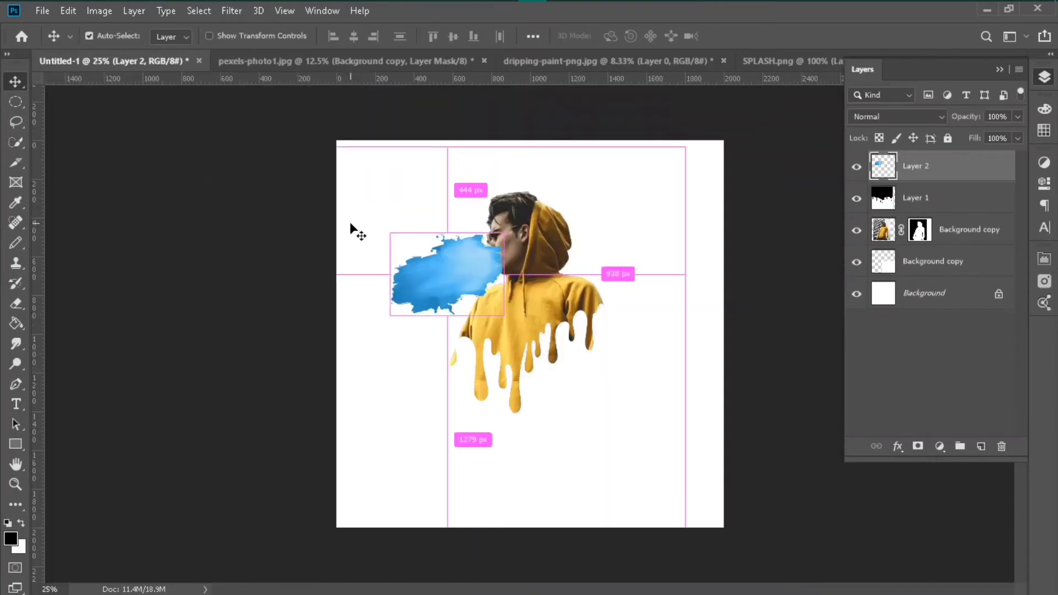
pyautogui.moveTo(399, 282); pyautogui.dragTo(398, 243)
pyautogui.hotkey('ctrl', 't')
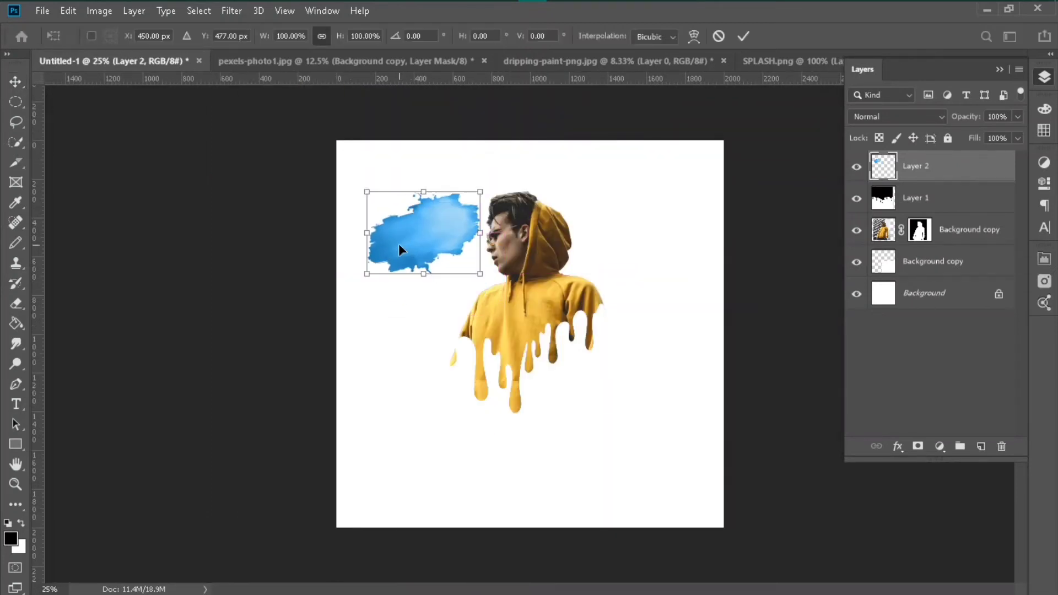
pyautogui.moveTo(480, 233); pyautogui.dragTo(666, 237)
pyautogui.moveTo(585, 248); pyautogui.dragTo(568, 262)
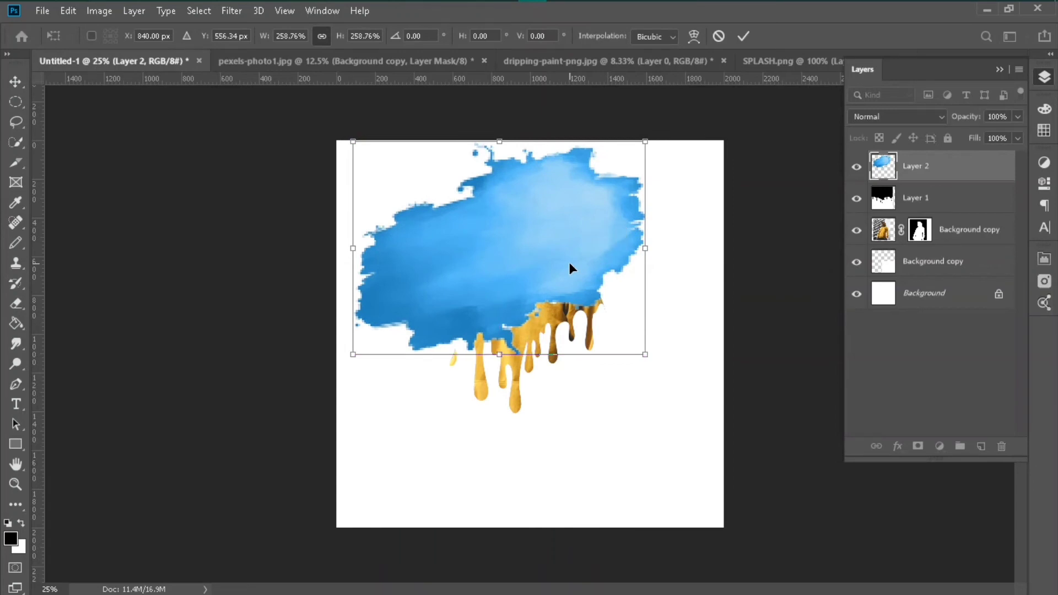
pyautogui.press('Return')
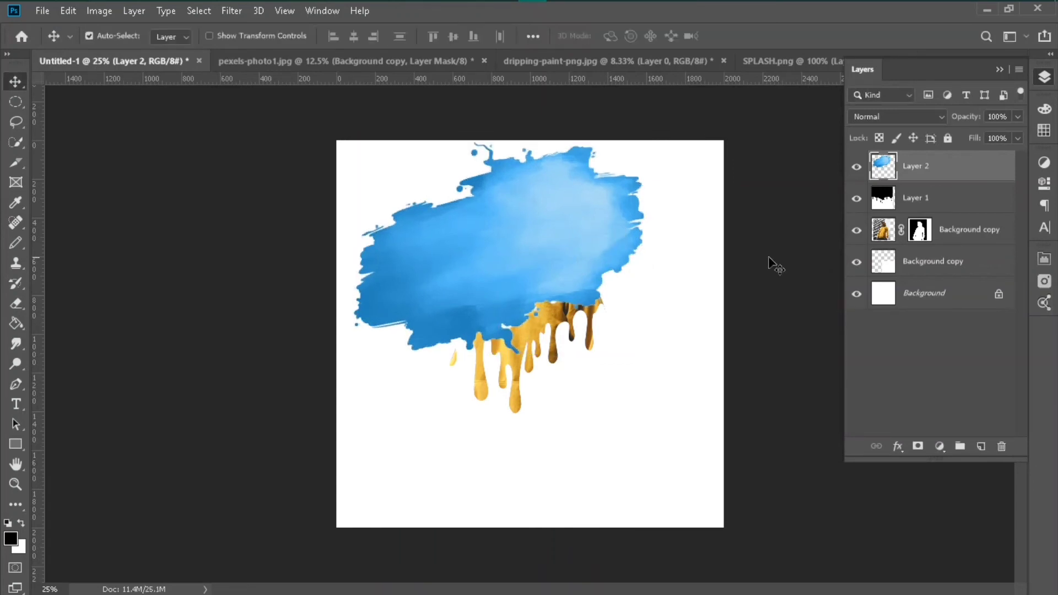
pyautogui.moveTo(915, 173); pyautogui.dragTo(930, 280)
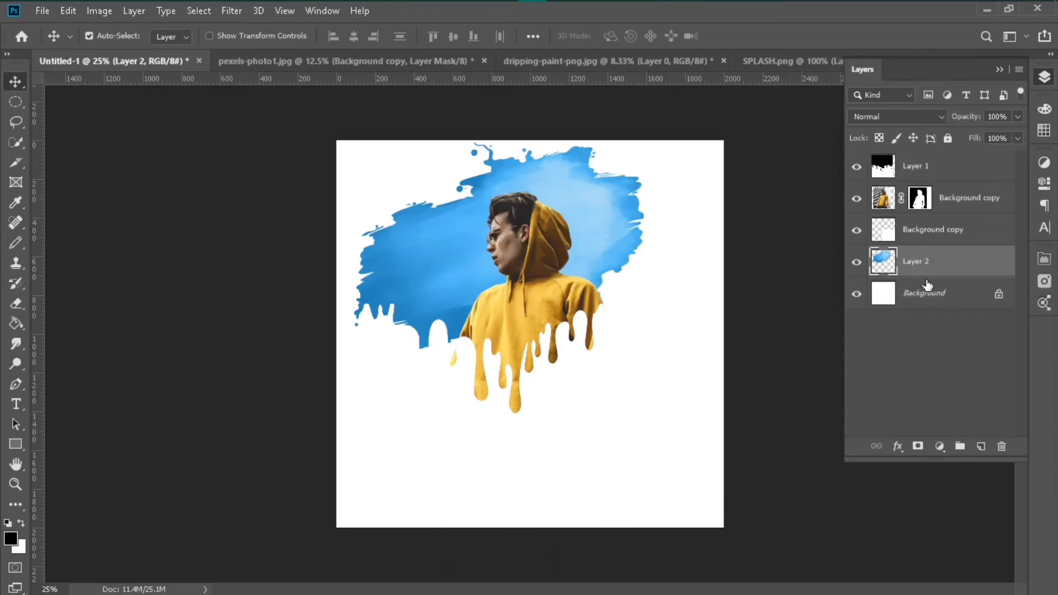
# Shrink the blue splash to about 83% and reposition it behind the man's head
pyautogui.moveTo(587, 228)
pyautogui.mouseDown()
pyautogui.moveTo(601, 237)
pyautogui.moveTo(589, 227)
pyautogui.moveTo(603, 226)
pyautogui.mouseUp()
pyautogui.click(279, 256)
pyautogui.click(395, 256)
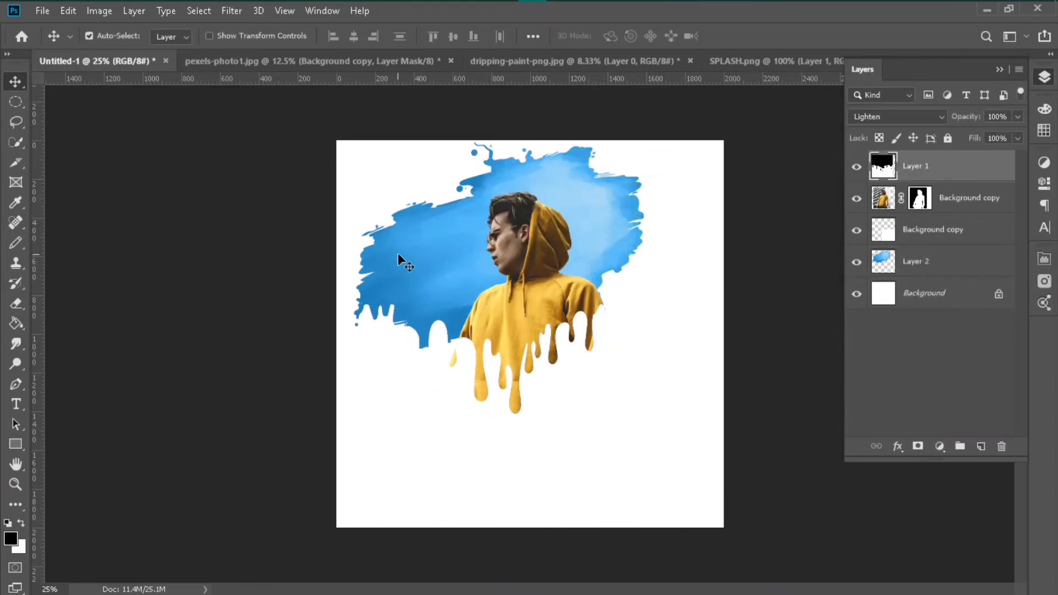
pyautogui.hotkey('ctrl', 't')
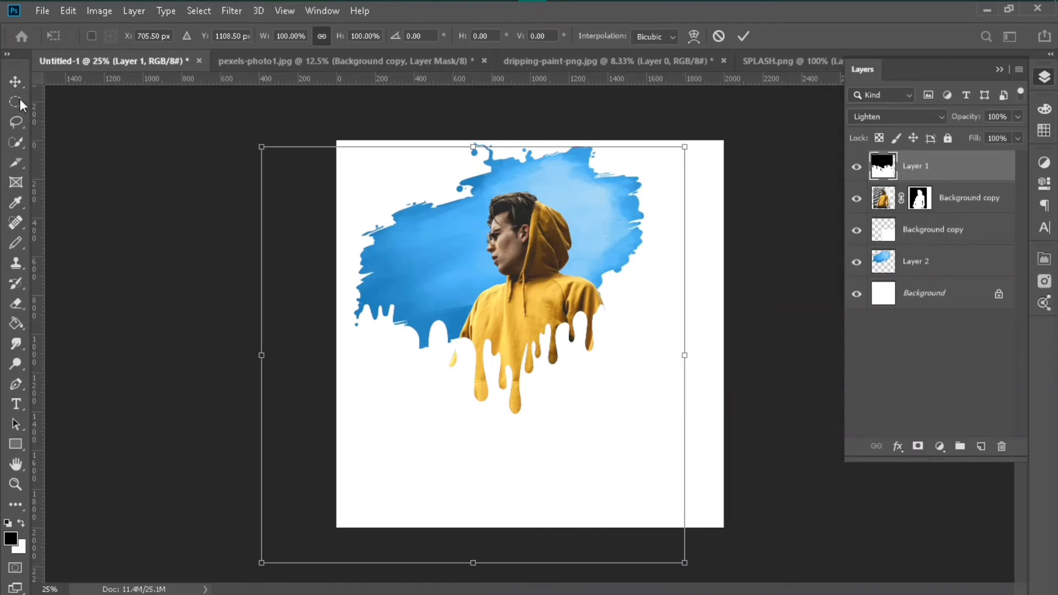
pyautogui.press('Escape')
pyautogui.click(929, 271)
pyautogui.hotkey('ctrl', 't')
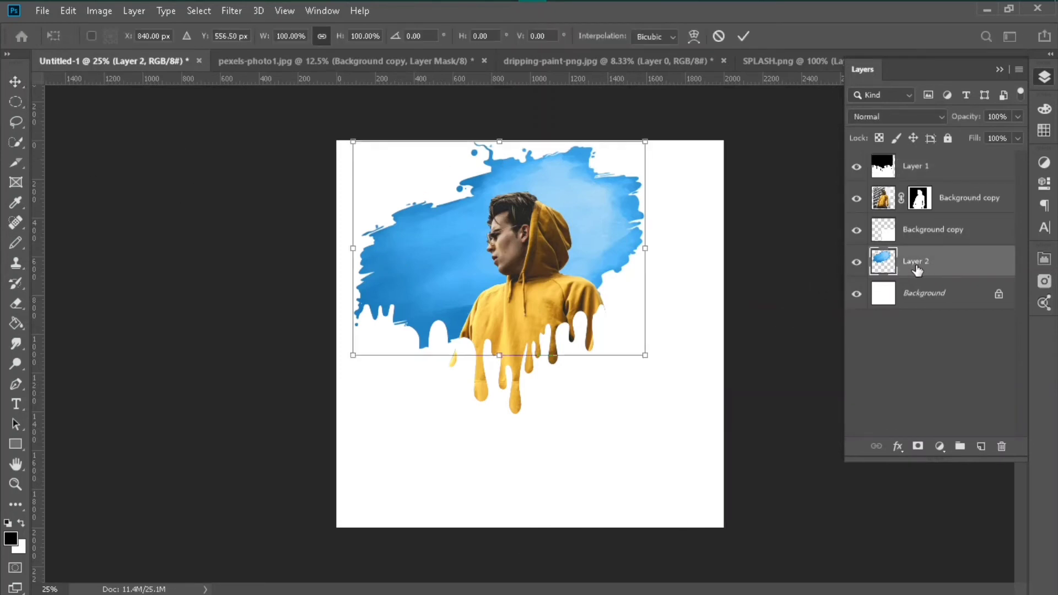
pyautogui.moveTo(499, 142); pyautogui.dragTo(518, 179)
pyautogui.moveTo(583, 232); pyautogui.dragTo(613, 223)
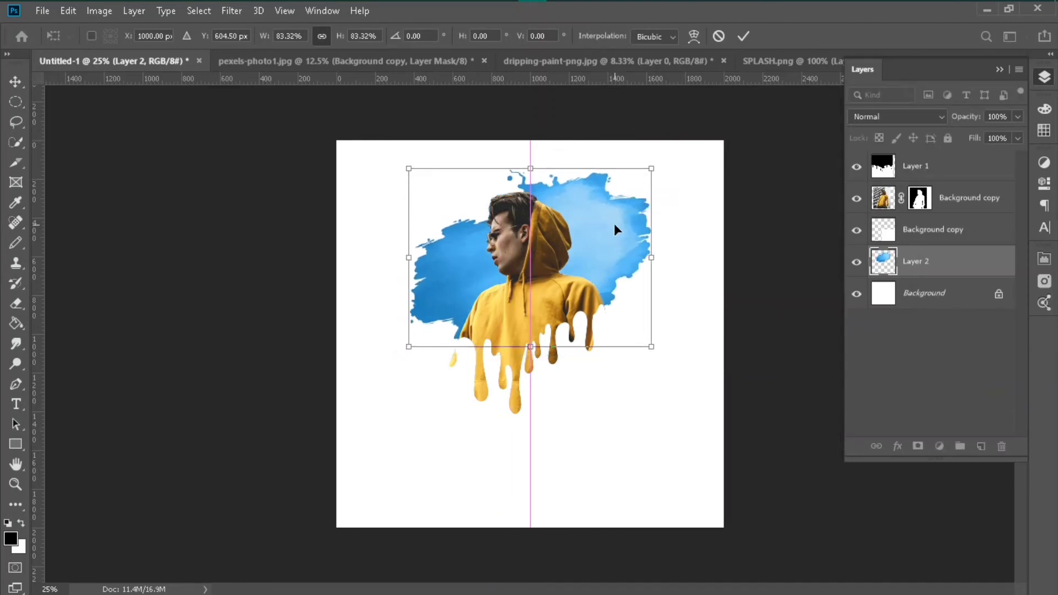
pyautogui.click(17, 84)
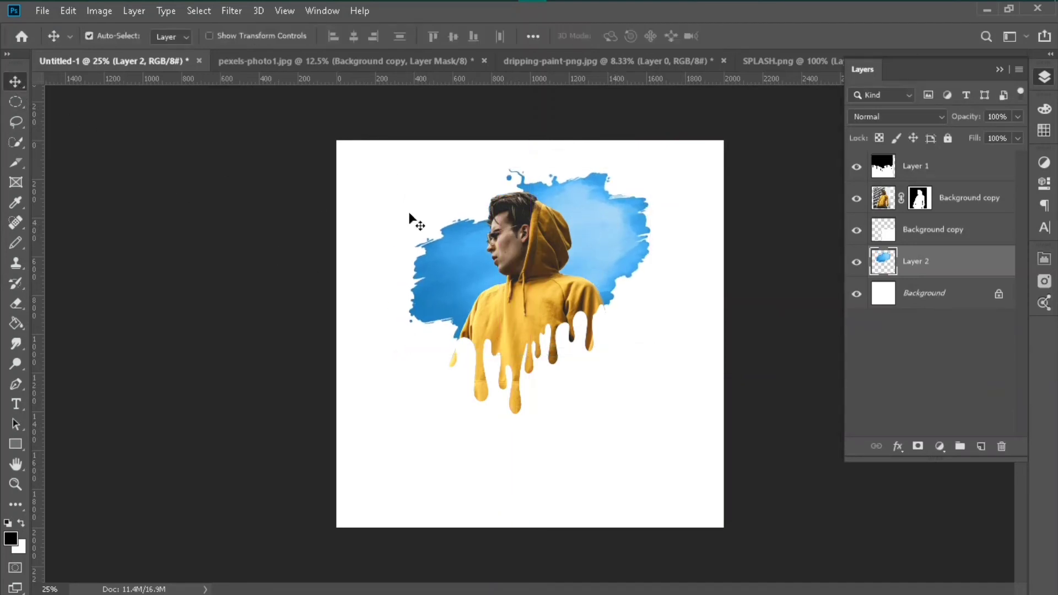
# Select all the artwork layers and move the composition slightly down and right
pyautogui.click(385, 157)
pyautogui.click(292, 137)
pyautogui.moveTo(304, 153); pyautogui.dragTo(693, 460)
pyautogui.moveTo(606, 372); pyautogui.dragTo(614, 421)
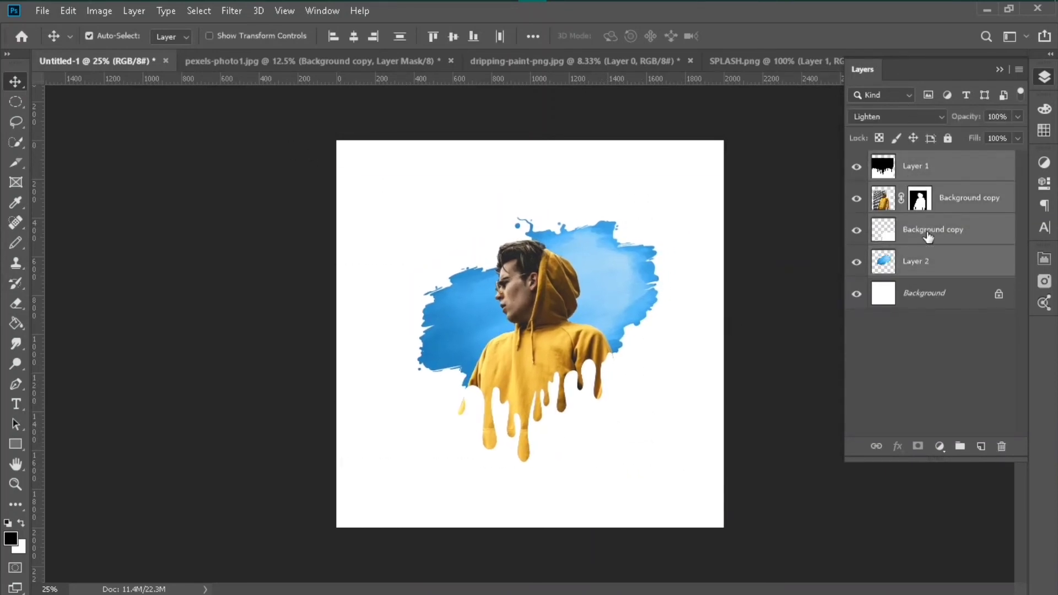
# Unlock the Background layer, select all five layers, and merge them into one
pyautogui.click(997, 296)
pyautogui.keyDown('ctrl'); pyautogui.click(964, 178); pyautogui.keyUp('ctrl')
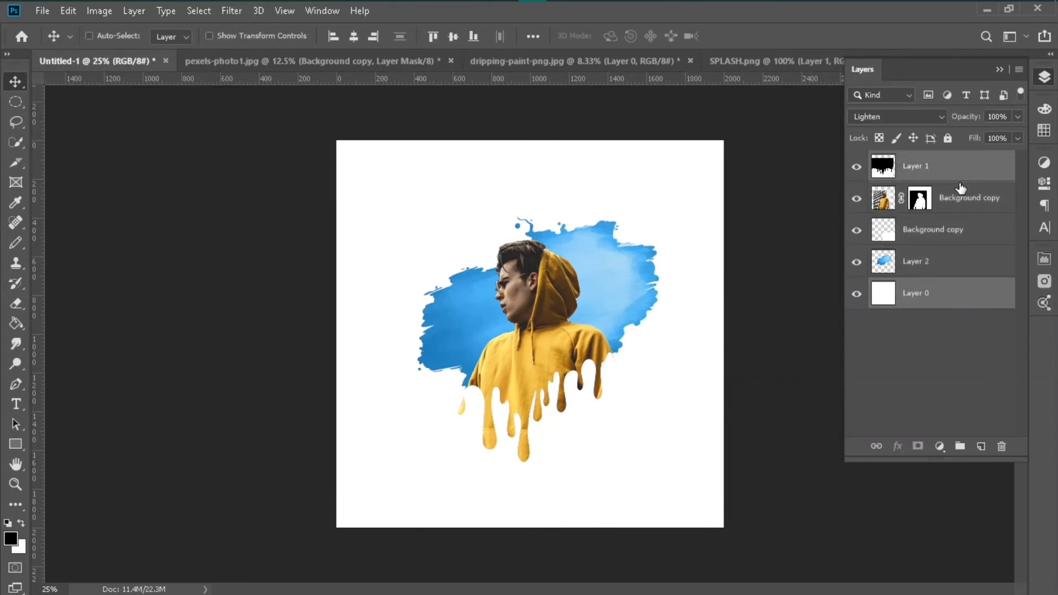
pyautogui.click(968, 264)
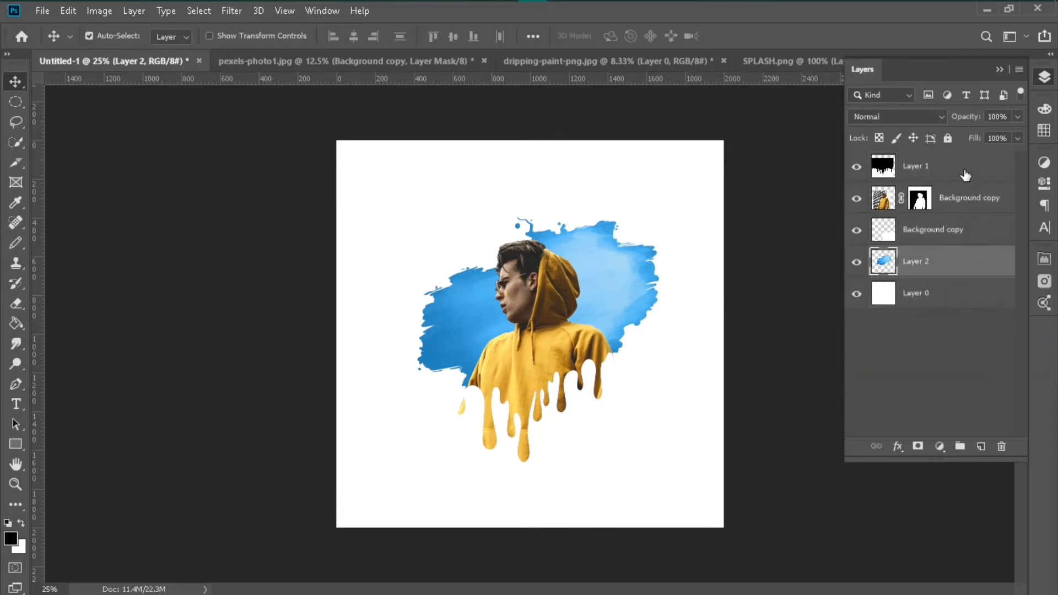
pyautogui.click(965, 174)
pyautogui.keyDown('shift'); pyautogui.click(959, 294); pyautogui.keyUp('shift')
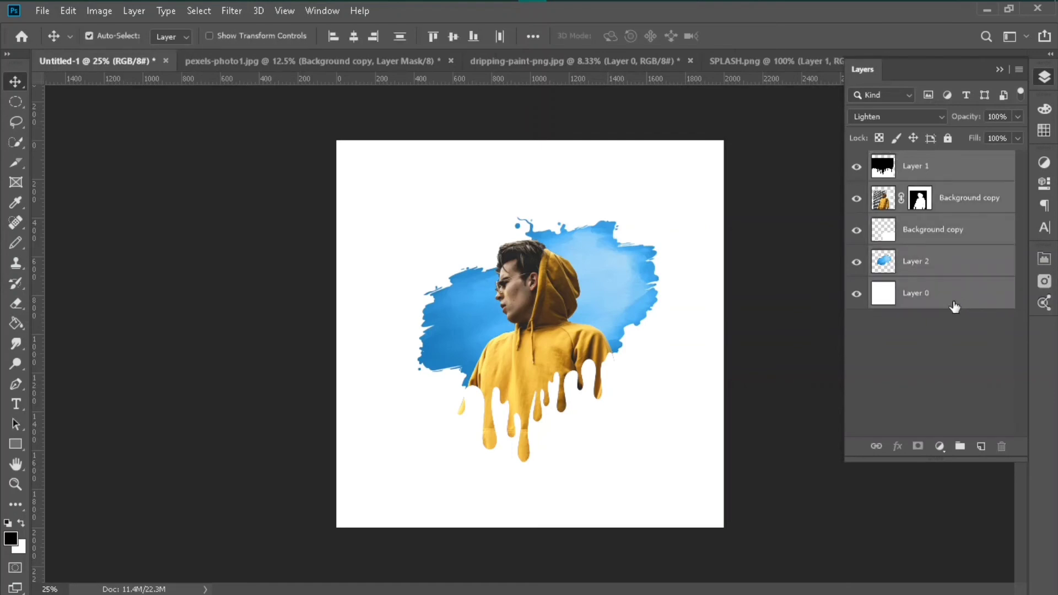
pyautogui.rightClick(940, 254)
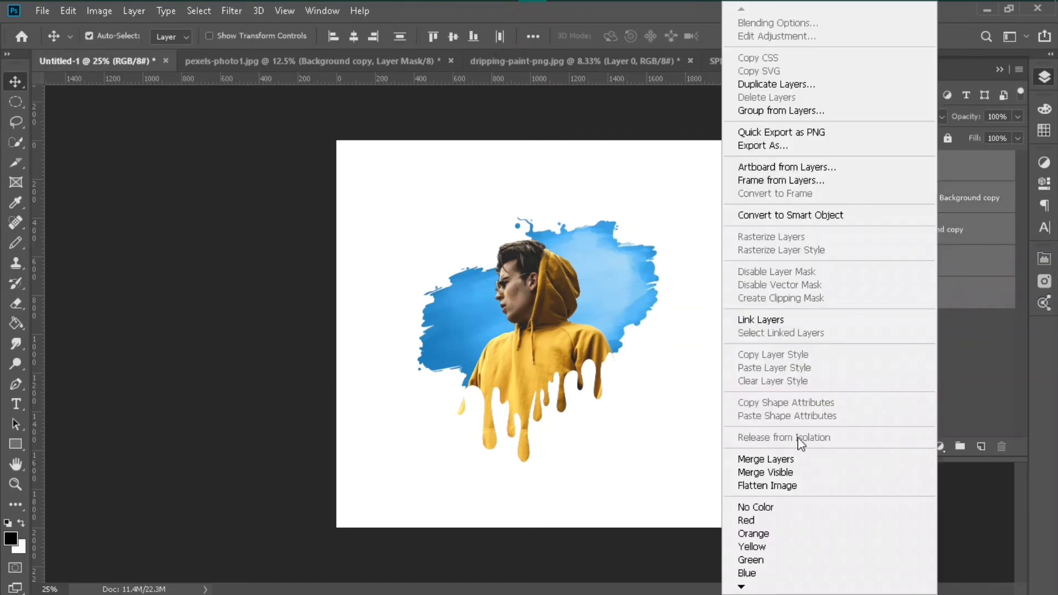
pyautogui.click(766, 459)
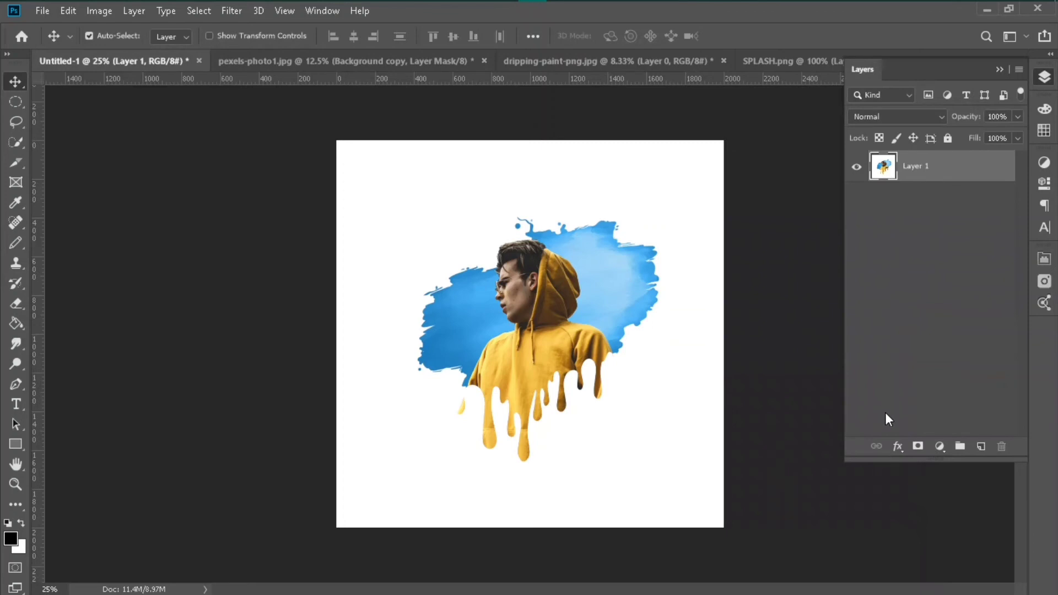
pyautogui.click(896, 446)
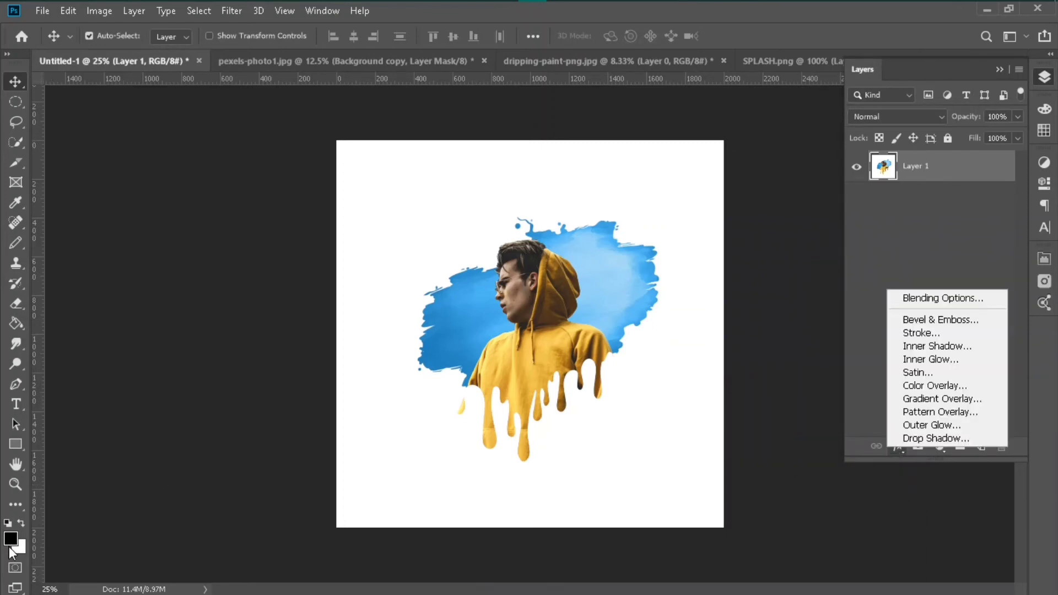
# Add a reversed radial Gradient Overlay at 9% opacity to the merged Layer 1
pyautogui.click(912, 399)
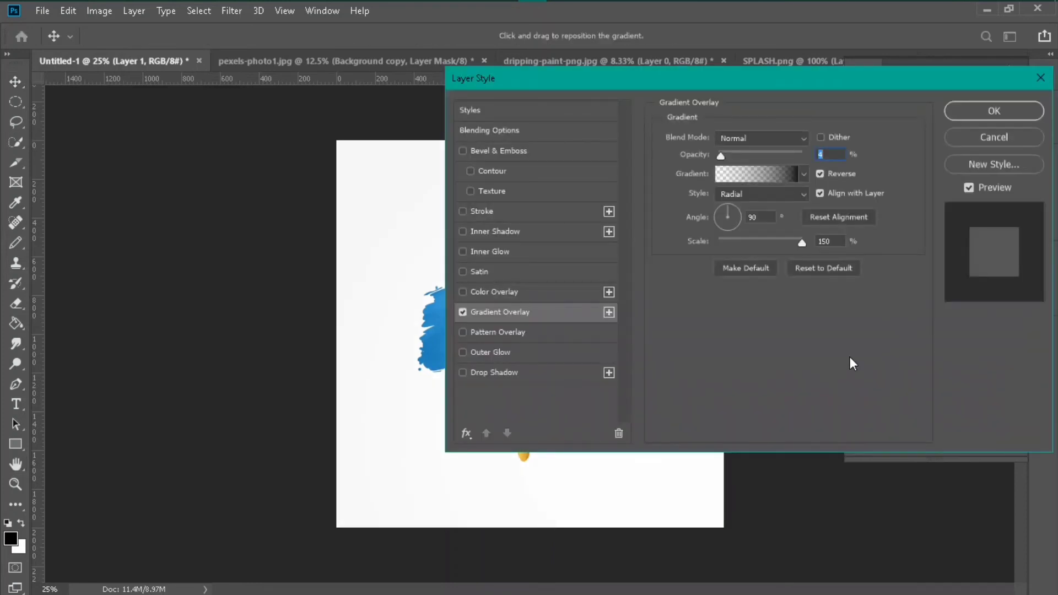
pyautogui.moveTo(745, 81); pyautogui.dragTo(833, 68)
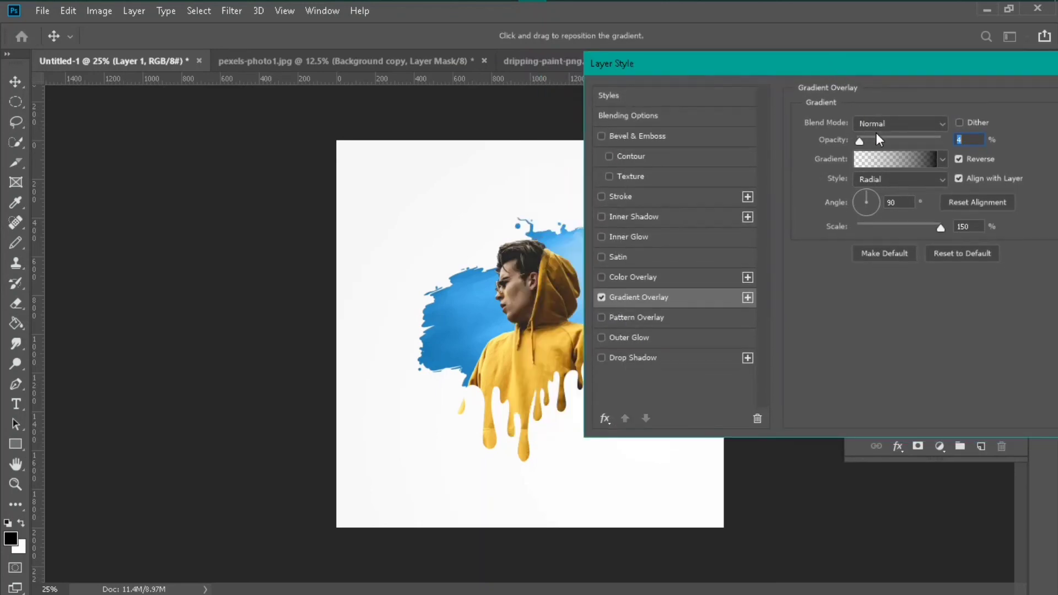
pyautogui.moveTo(860, 142); pyautogui.dragTo(861, 139)
pyautogui.moveTo(886, 72); pyautogui.dragTo(531, 93)
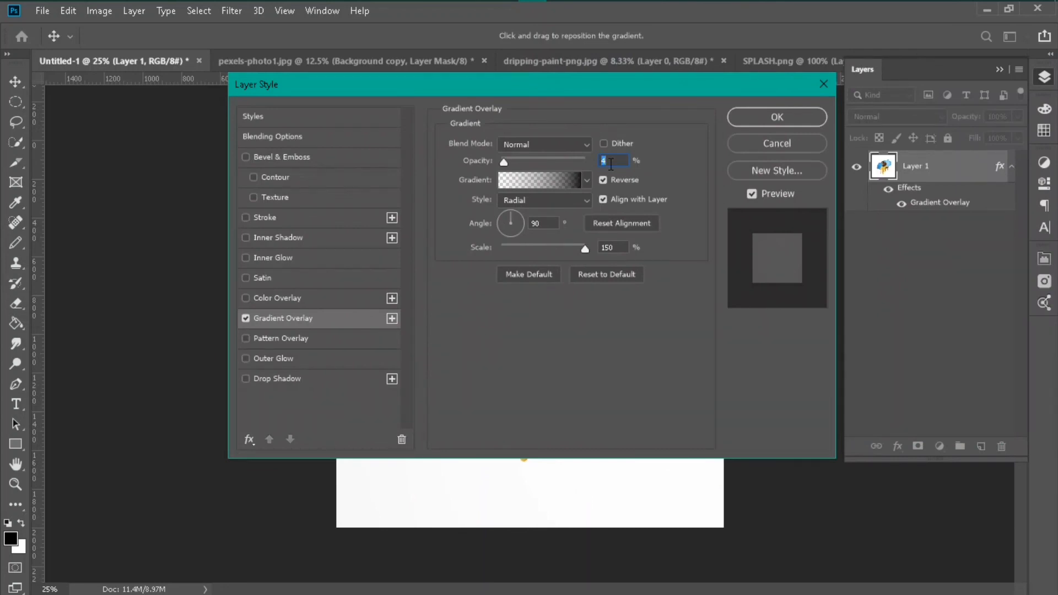
pyautogui.click(775, 117)
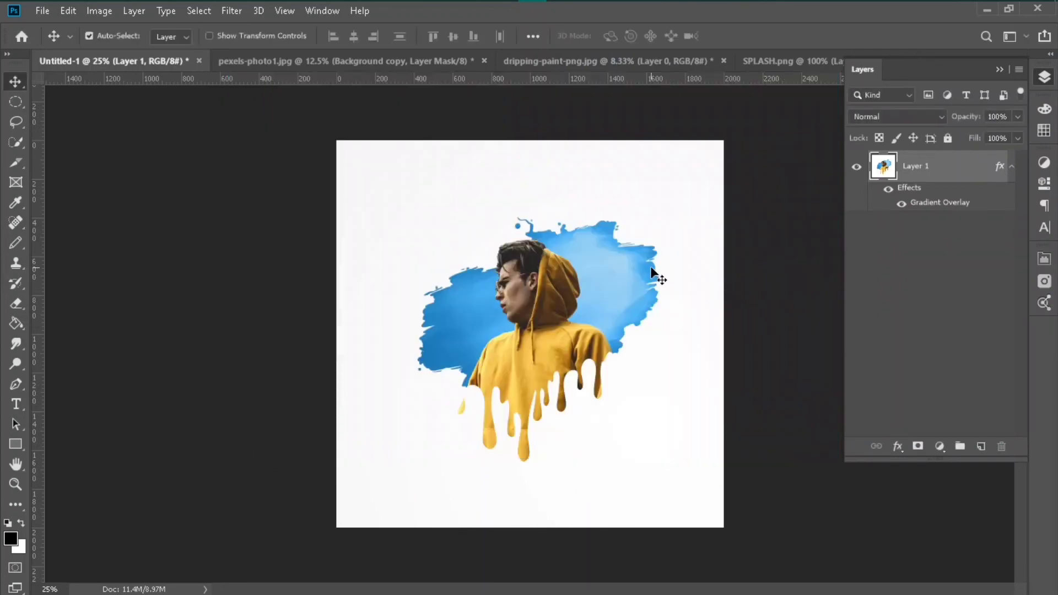
pyautogui.press('ctrl')
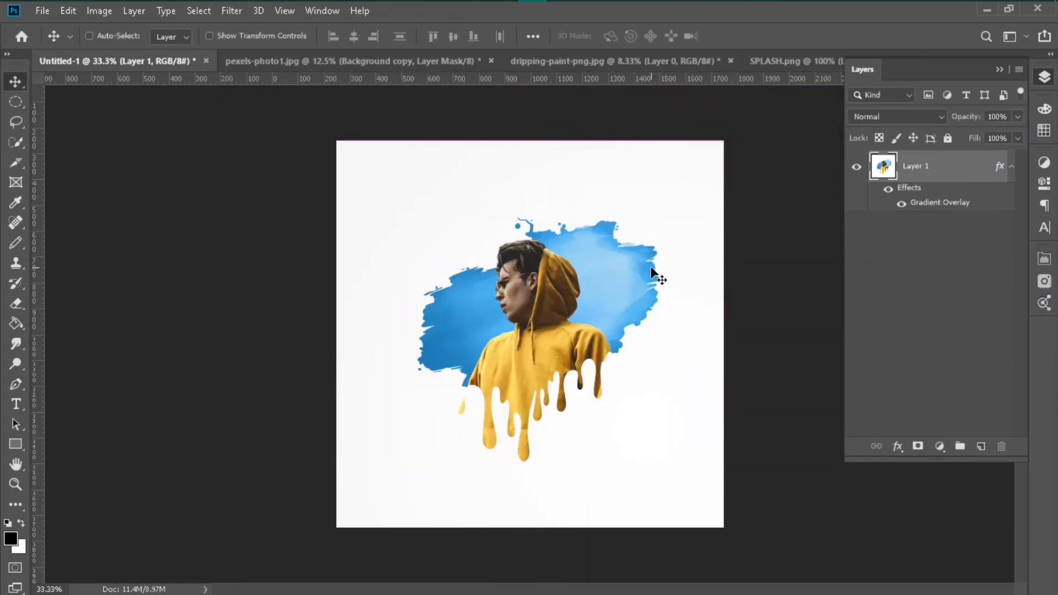
pyautogui.hotkey('ctrl', '+')
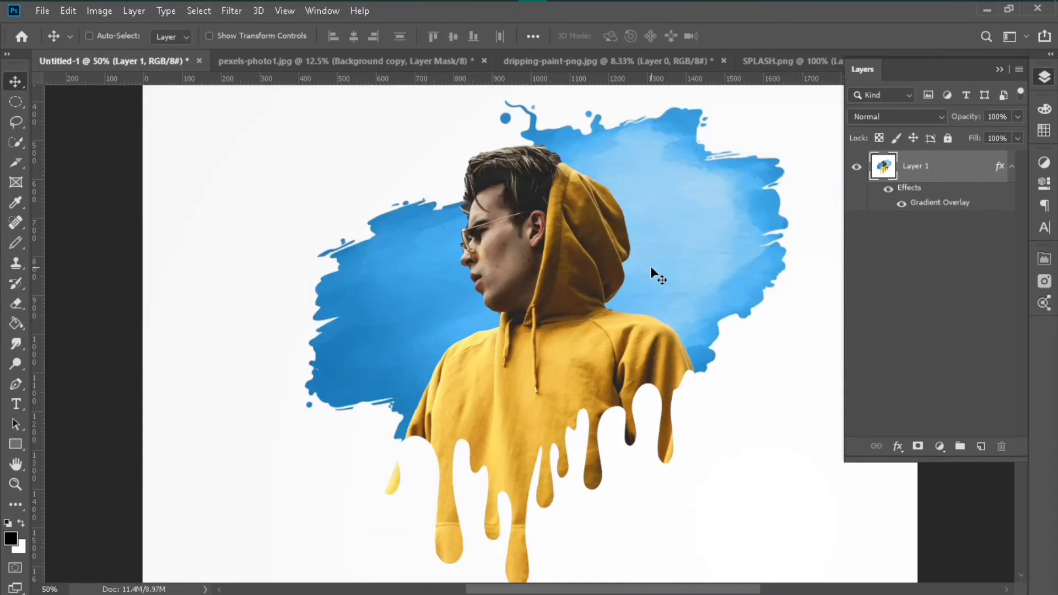
pyautogui.hotkey('ctrl', '0')
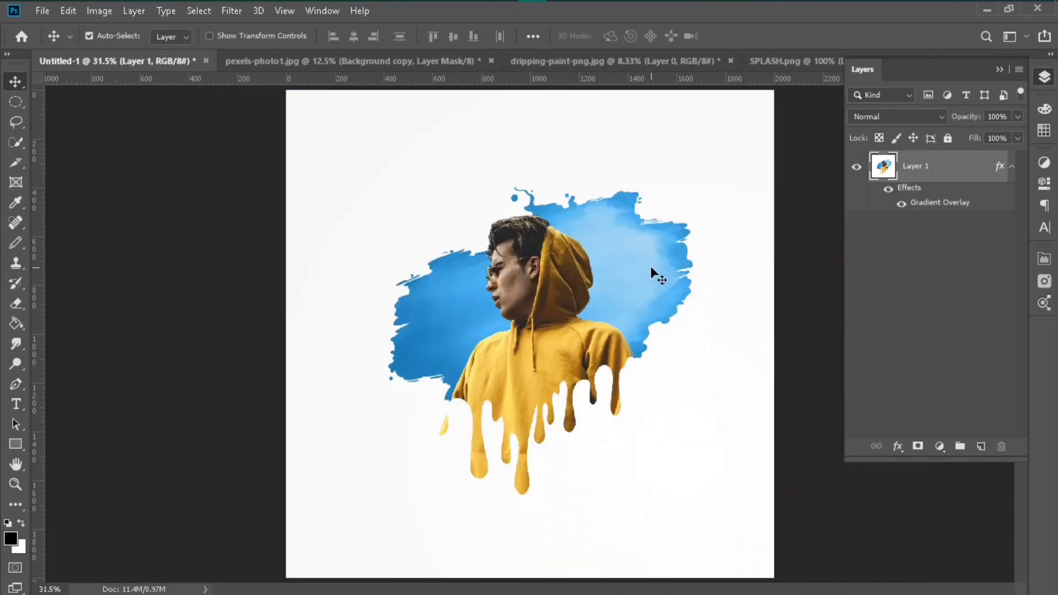